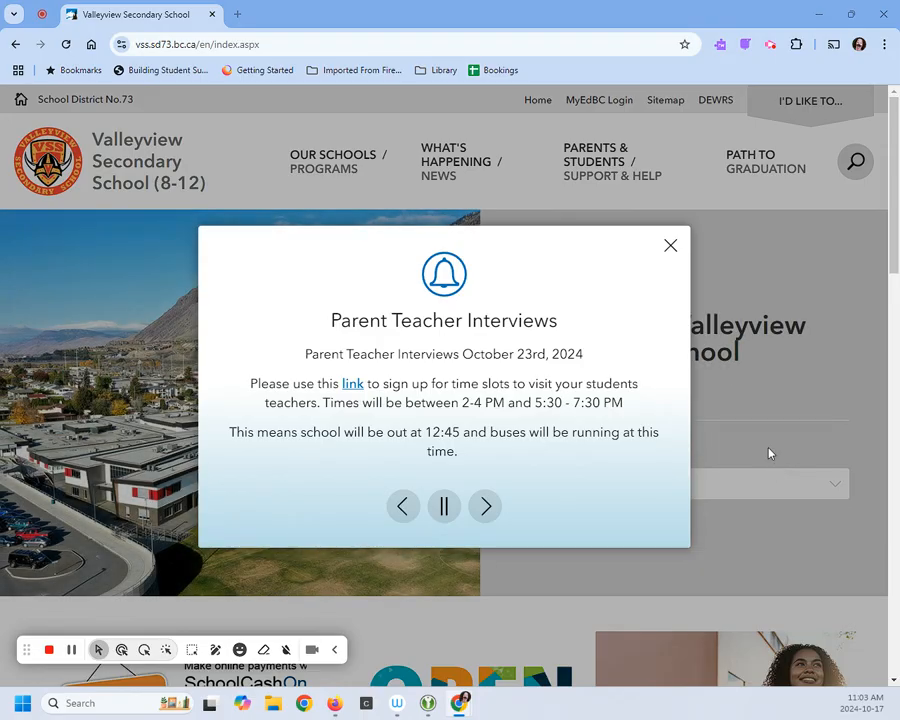
Dismiss the Parent Teacher Interviews notice and open the Core Competency page from the school's parent and student support links.
{"action": "left_click", "coordinate": [670, 245]}
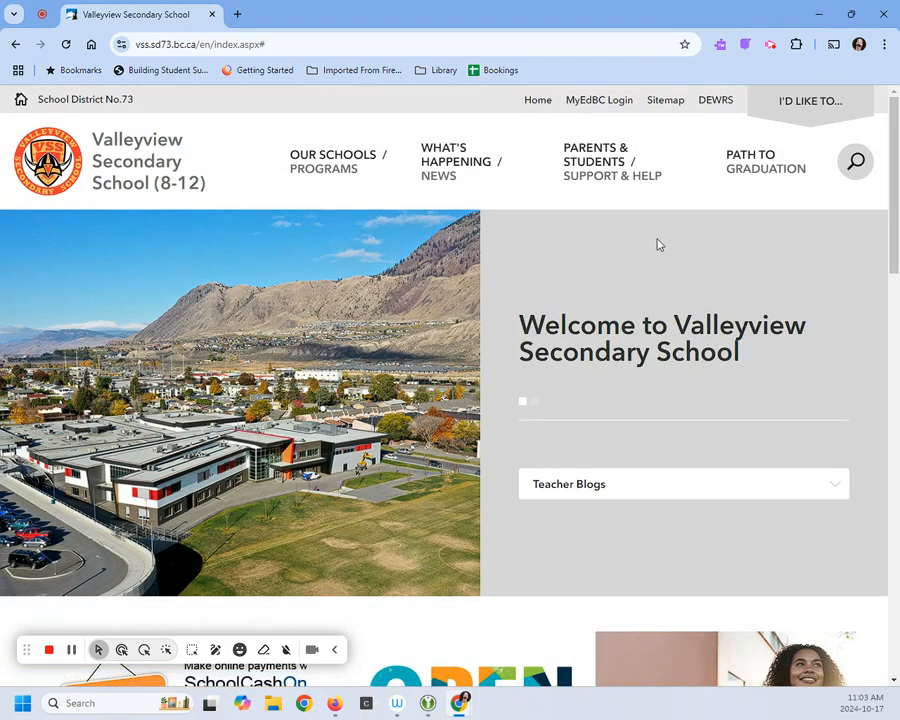
{"action": "mouse_move", "coordinate": [600, 167]}
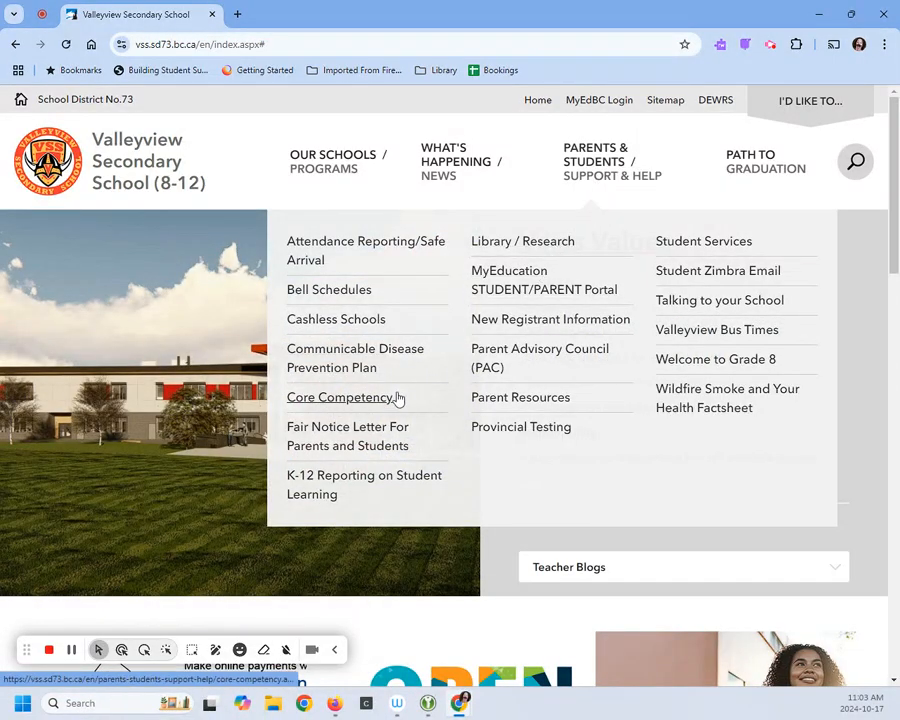
{"action": "left_click", "coordinate": [331, 401]}
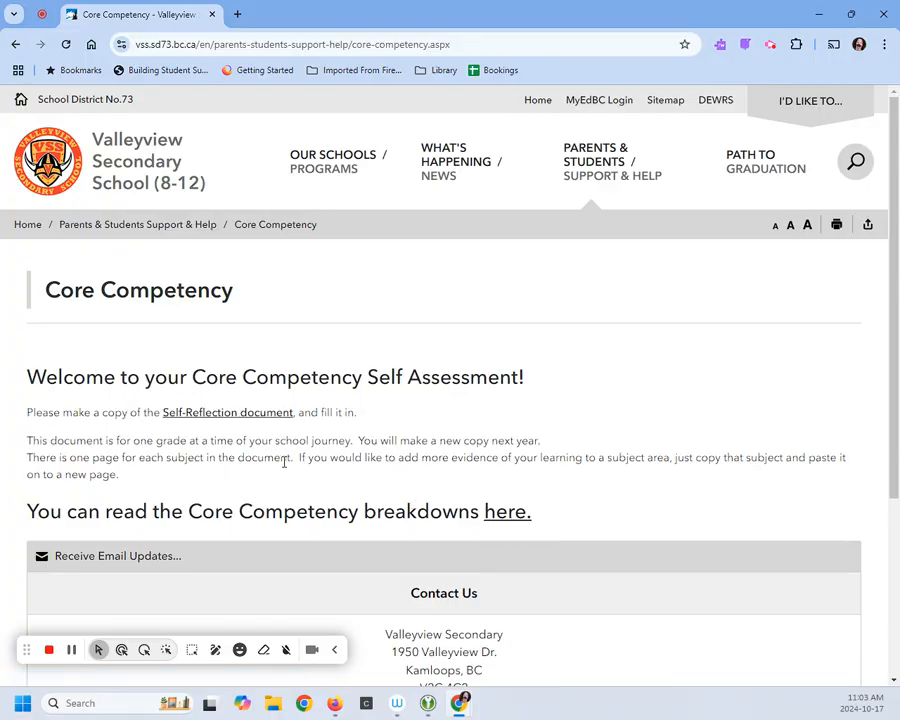
Open the Core Competency breakdowns PDF and look through its Communicating and Collaborating pages.
{"action": "left_click", "coordinate": [511, 517]}
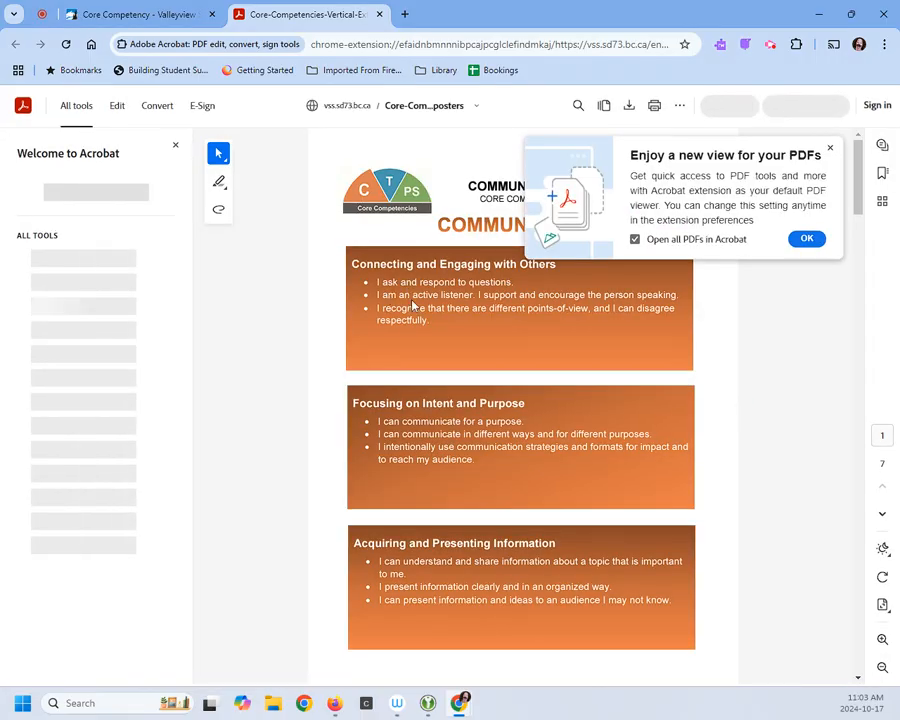
{"action": "left_click", "coordinate": [829, 149]}
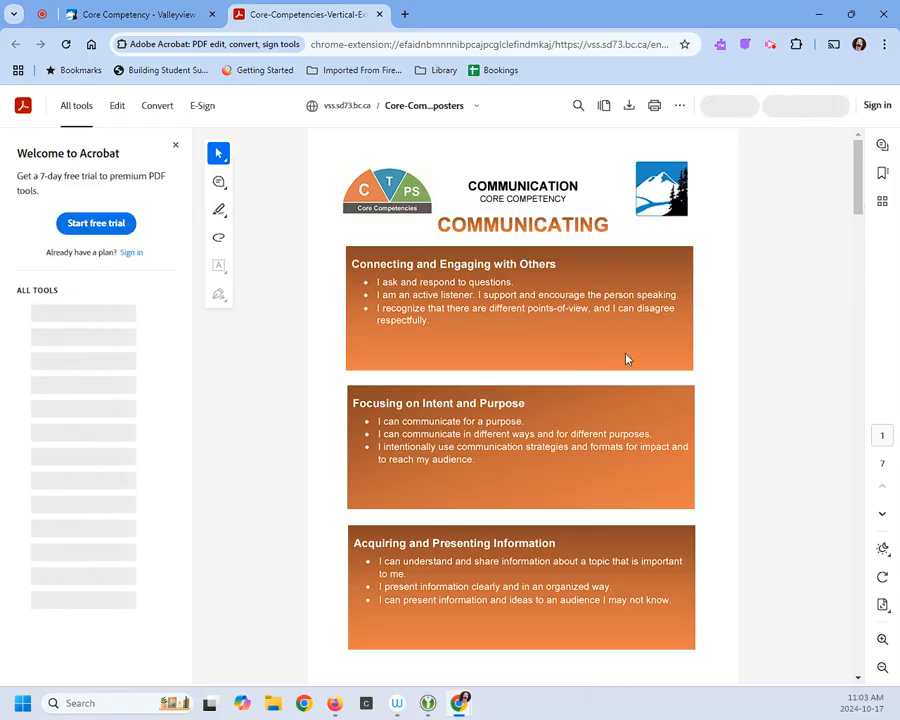
{"action": "scroll", "coordinate": [664, 372], "scroll_direction": "down", "scroll_amount": 1}
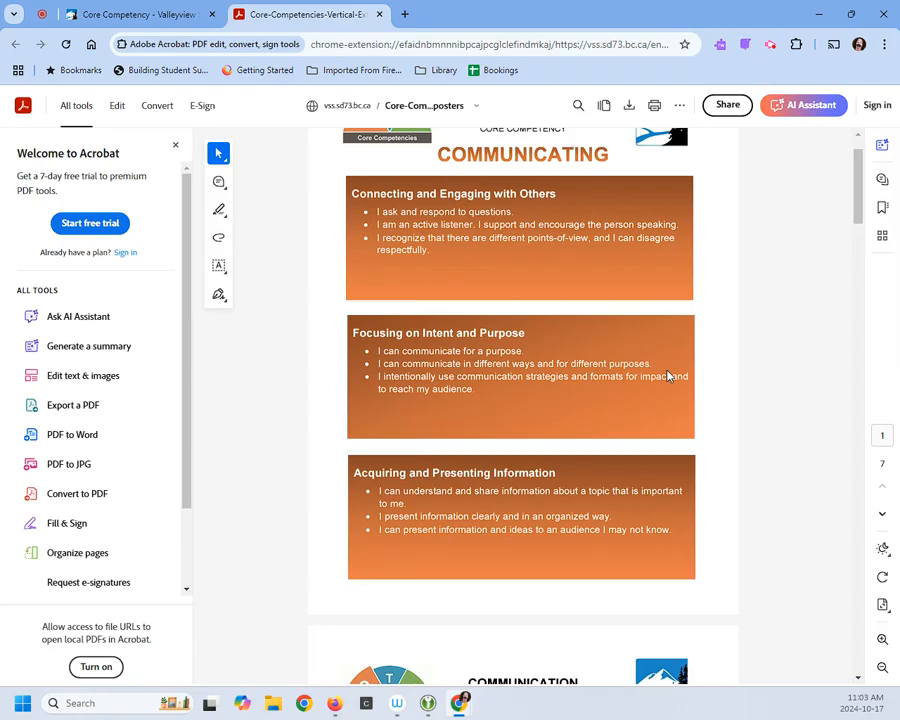
{"action": "scroll", "coordinate": [668, 375], "scroll_direction": "down", "scroll_amount": 4}
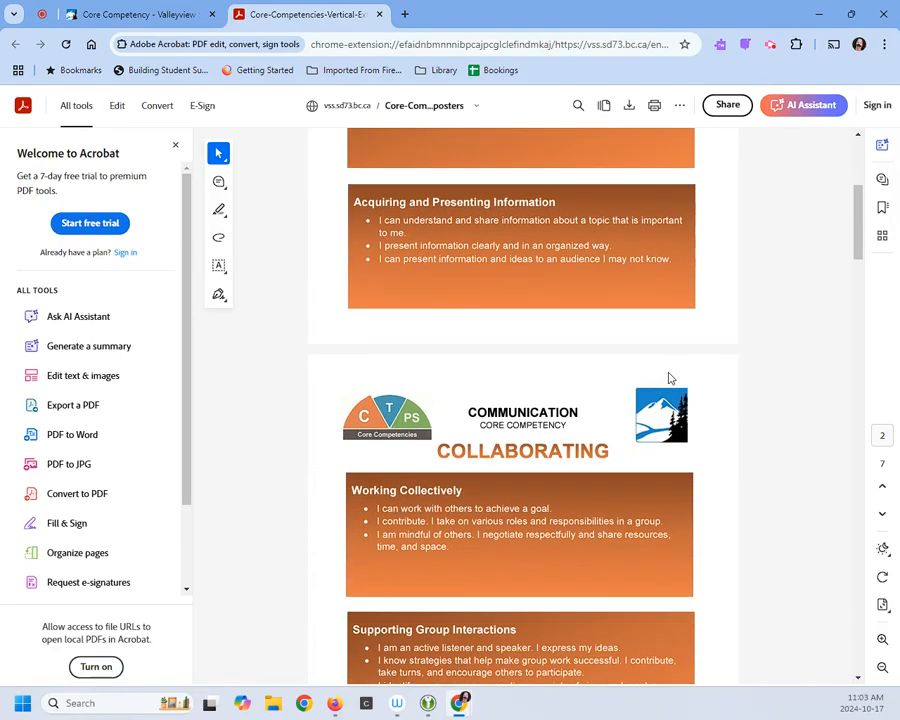
{"action": "scroll", "coordinate": [422, 390], "scroll_direction": "down", "scroll_amount": 2}
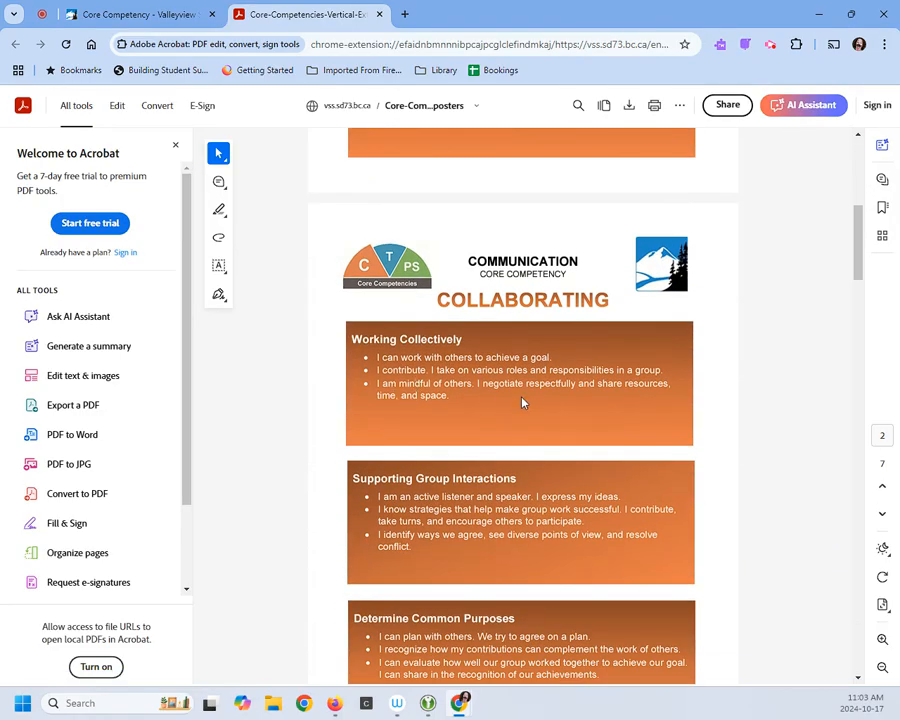
{"action": "scroll", "coordinate": [600, 400], "scroll_direction": "up", "scroll_amount": 5}
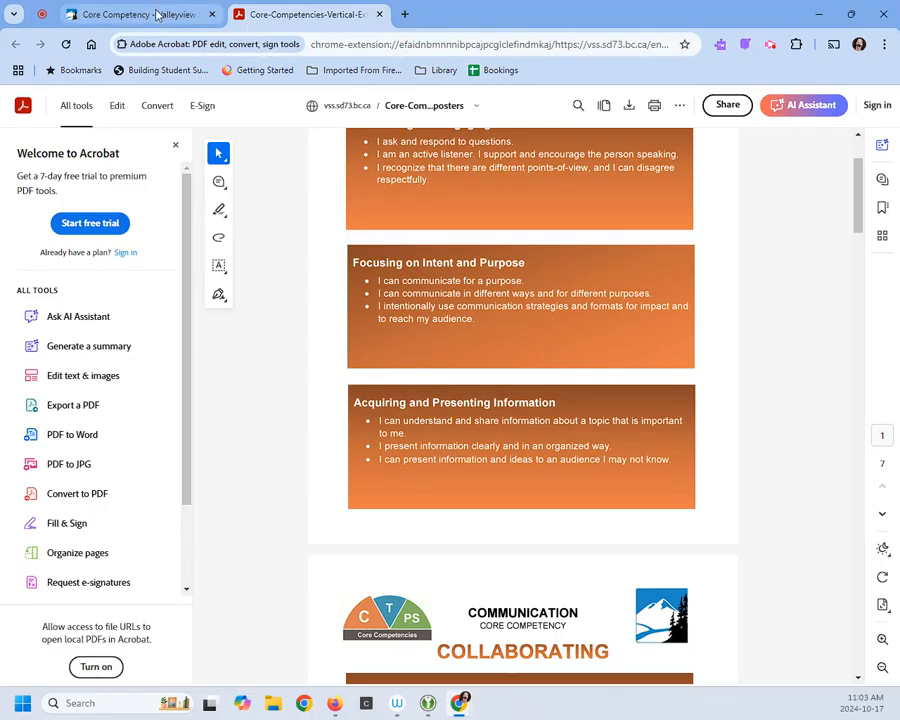
Open the Self-Reflection document from the school's Core Competency page and start making a copy of it.
{"action": "left_click", "coordinate": [155, 14]}
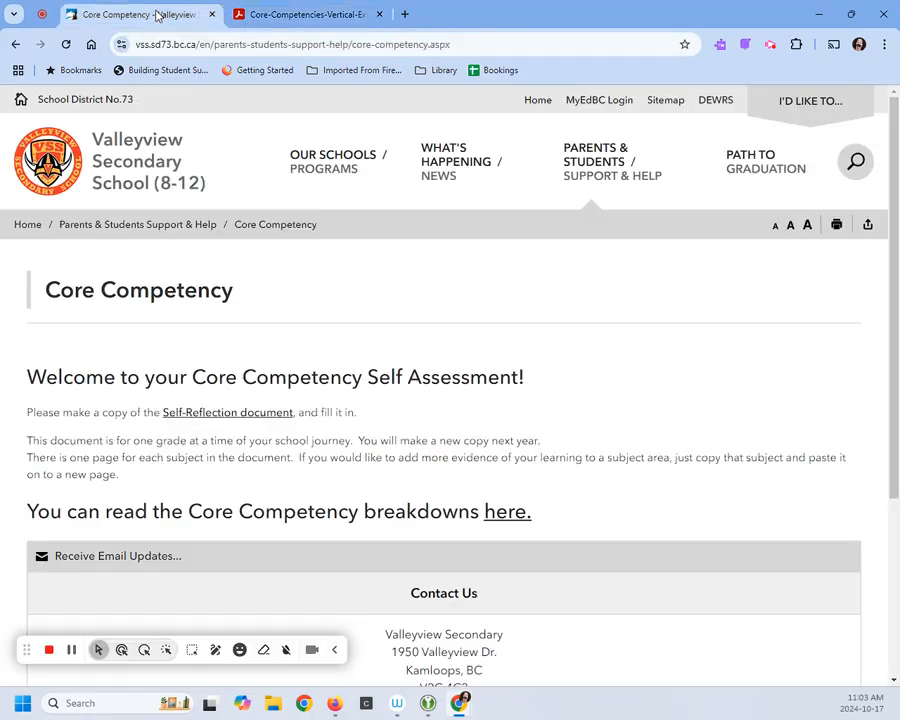
{"action": "left_click", "coordinate": [221, 419]}
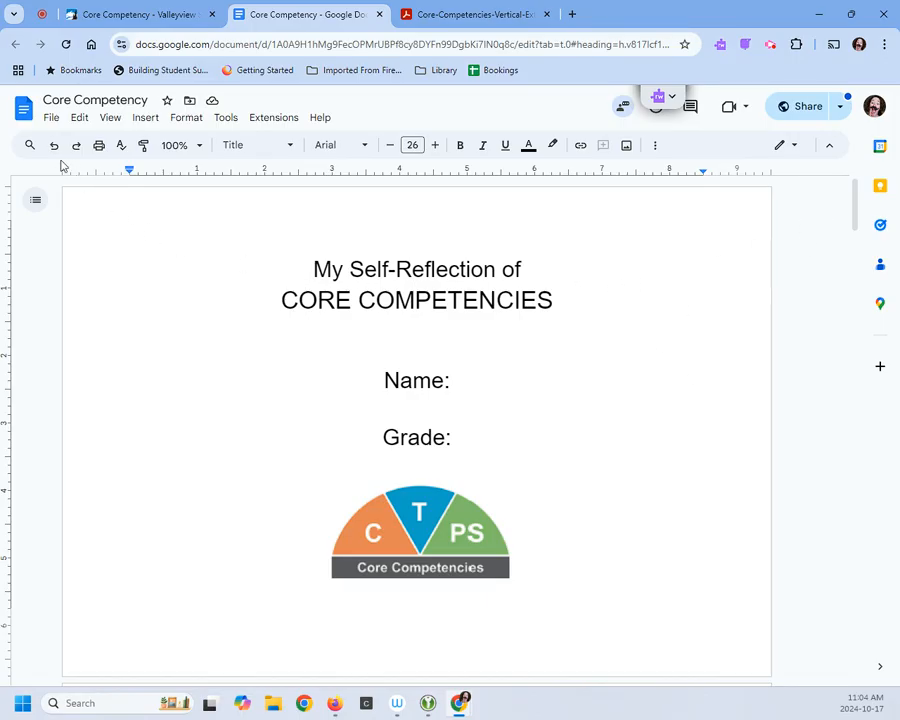
{"action": "left_click", "coordinate": [50, 118]}
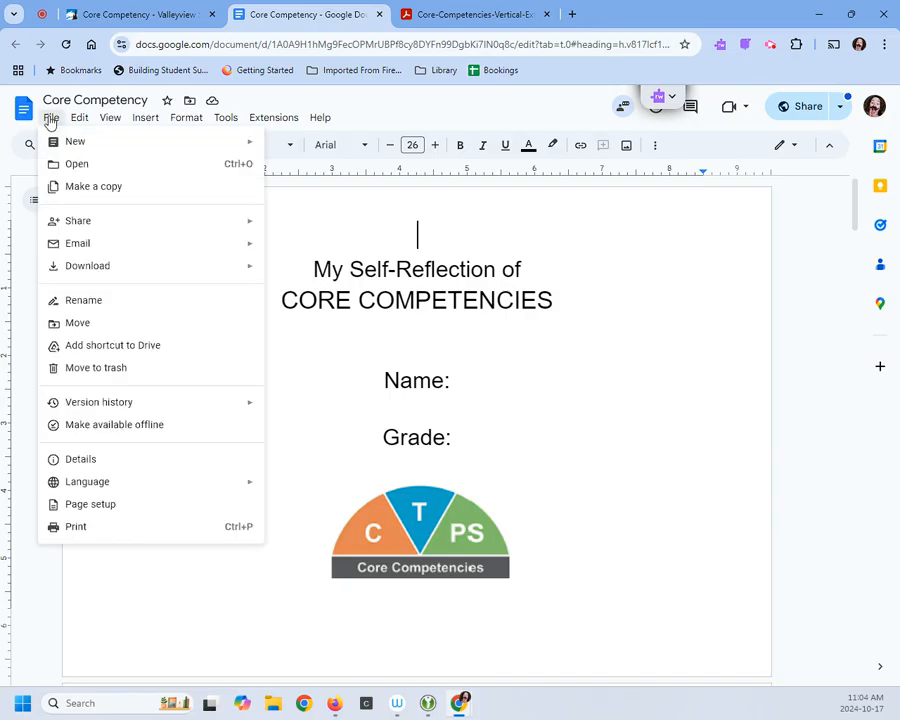
{"action": "left_click", "coordinate": [95, 189]}
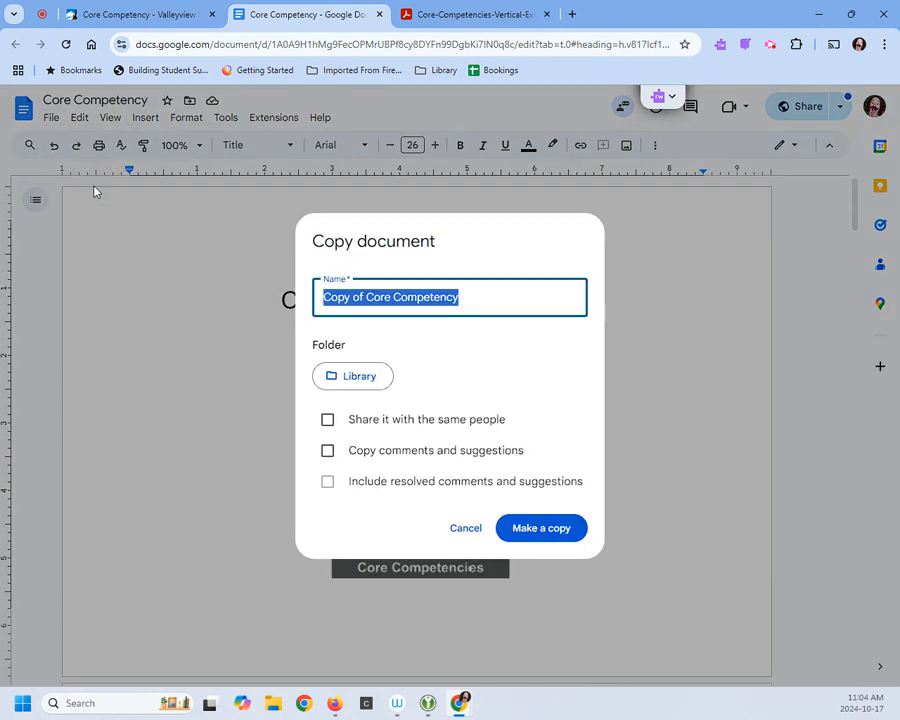
Name the document copy "Gr 8 Core Competency".
{"action": "left_click", "coordinate": [366, 298]}
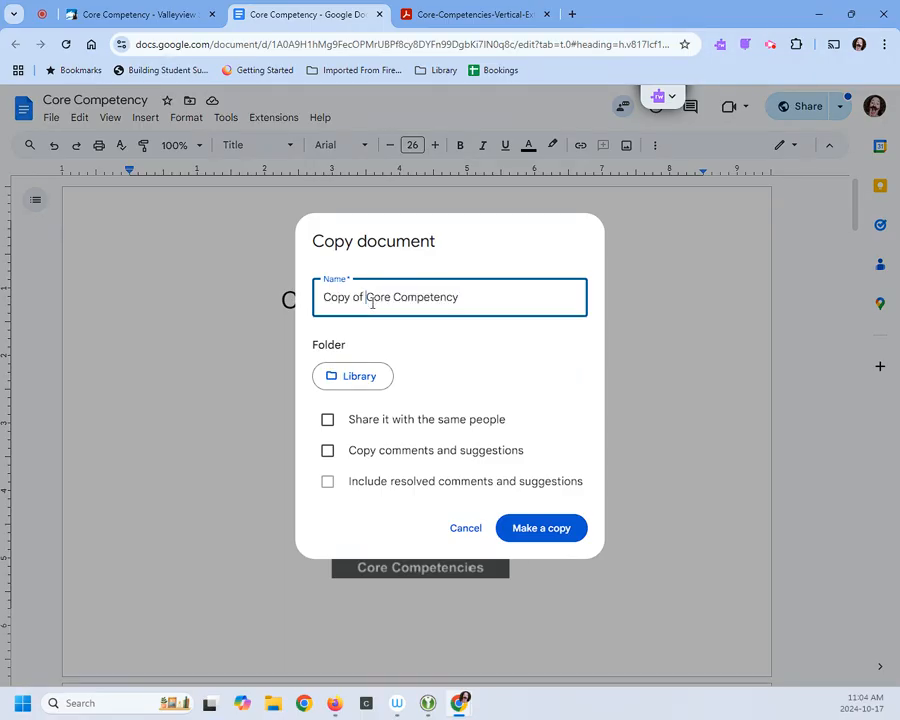
{"action": "key", "text": "BackSpace"}
{"action": "key", "text": "BackSpace"}
{"action": "key", "text": "BackSpace"}
{"action": "key", "text": "BackSpace"}
{"action": "key", "text": "BackSpace"}
{"action": "key", "text": "BackSpace"}
{"action": "key", "text": "BackSpace"}
{"action": "key", "text": "BackSpace"}
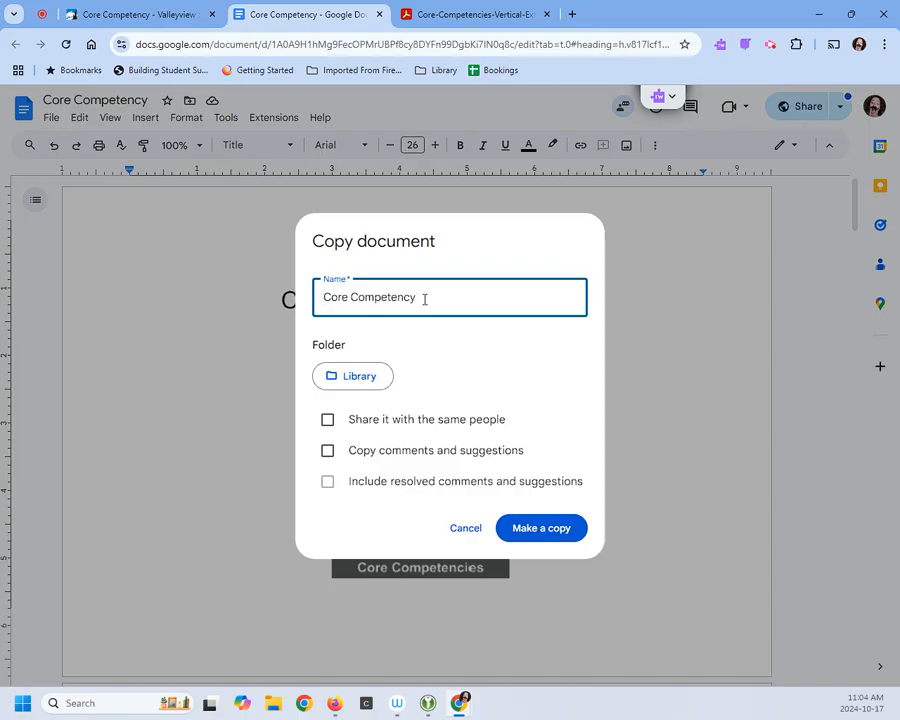
{"action": "type", "text": "Gr 8"}
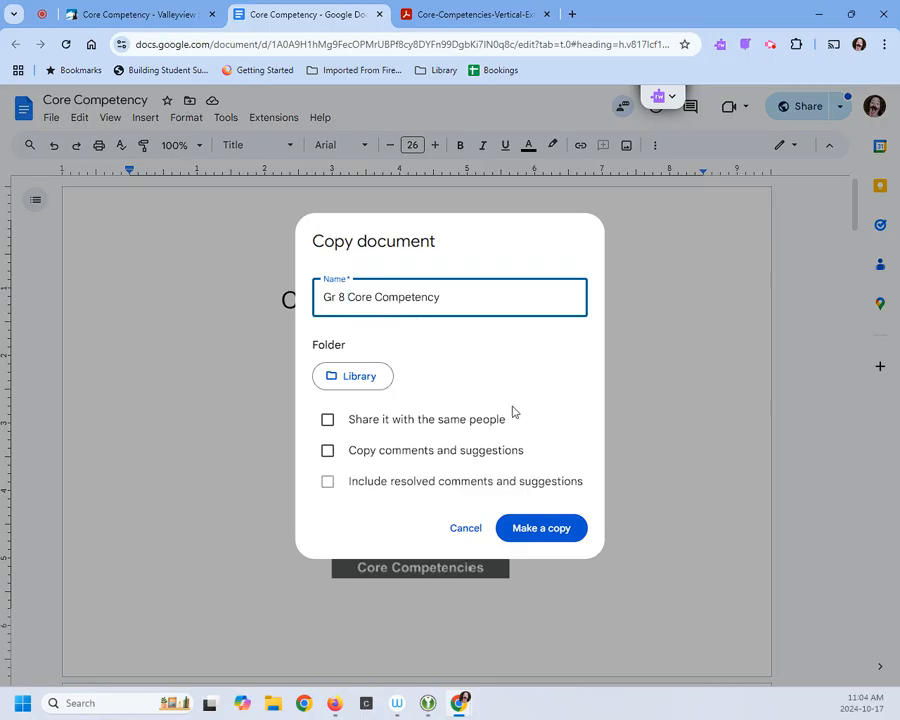
Create a new folder named "Core Competency" in My Drive and save the document copy in it.
{"action": "left_click", "coordinate": [355, 381]}
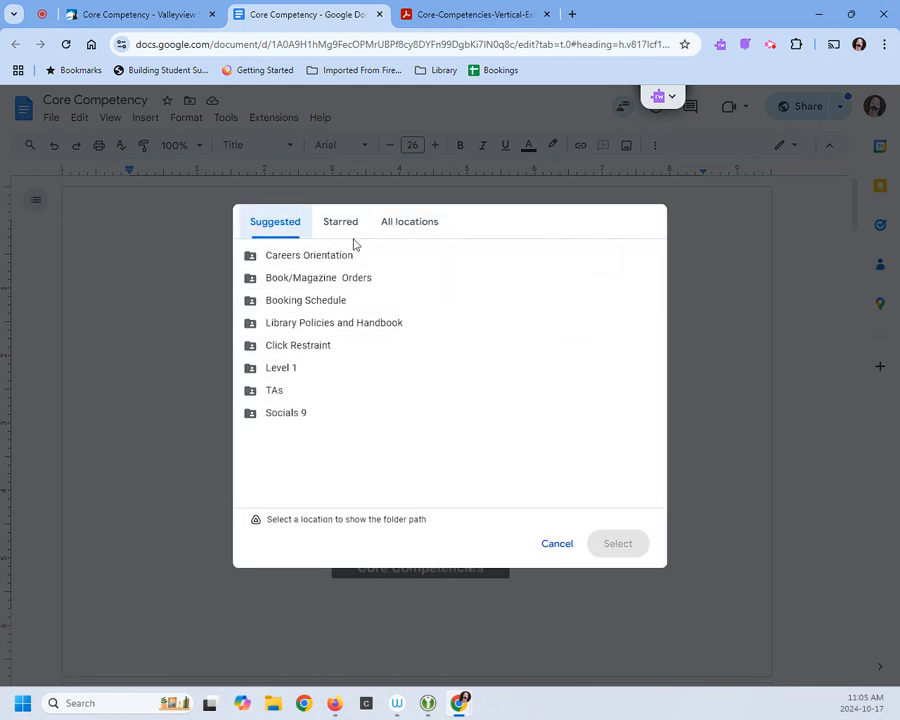
{"action": "left_click", "coordinate": [419, 226]}
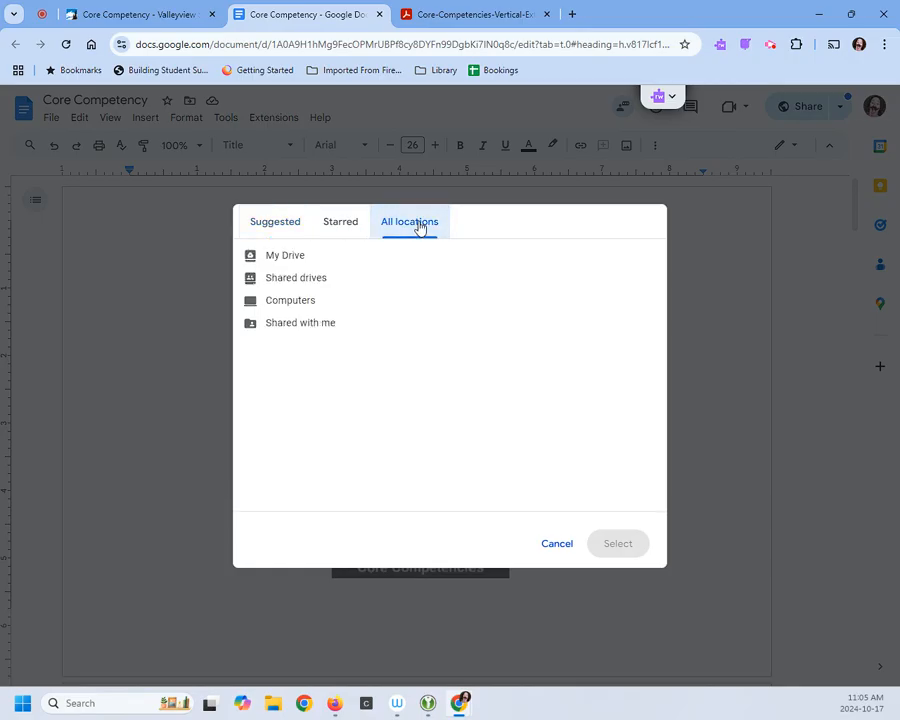
{"action": "mouse_move", "coordinate": [442, 258]}
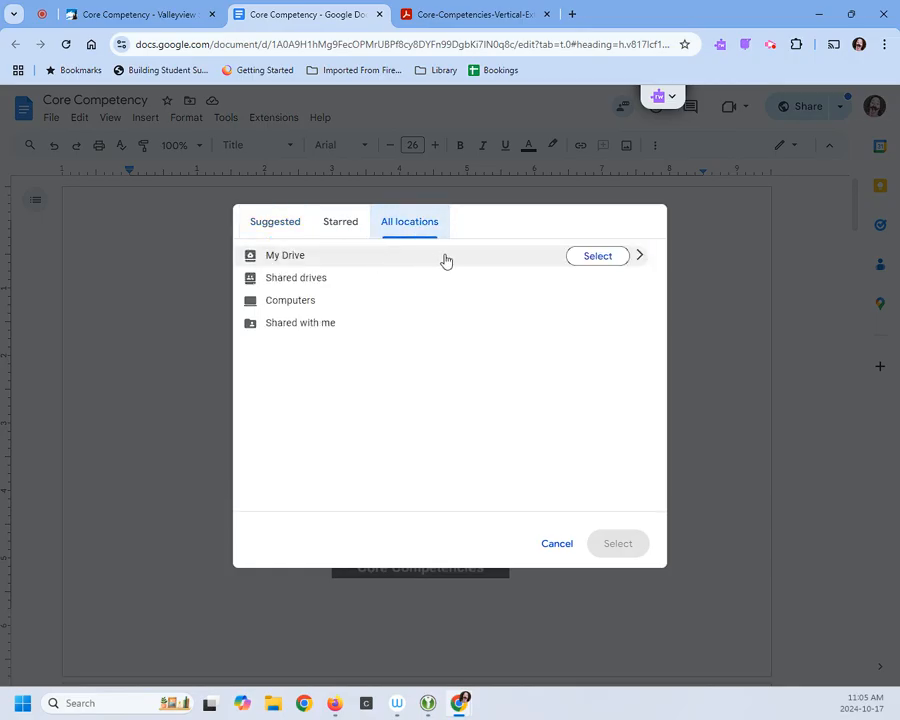
{"action": "left_click", "coordinate": [642, 256]}
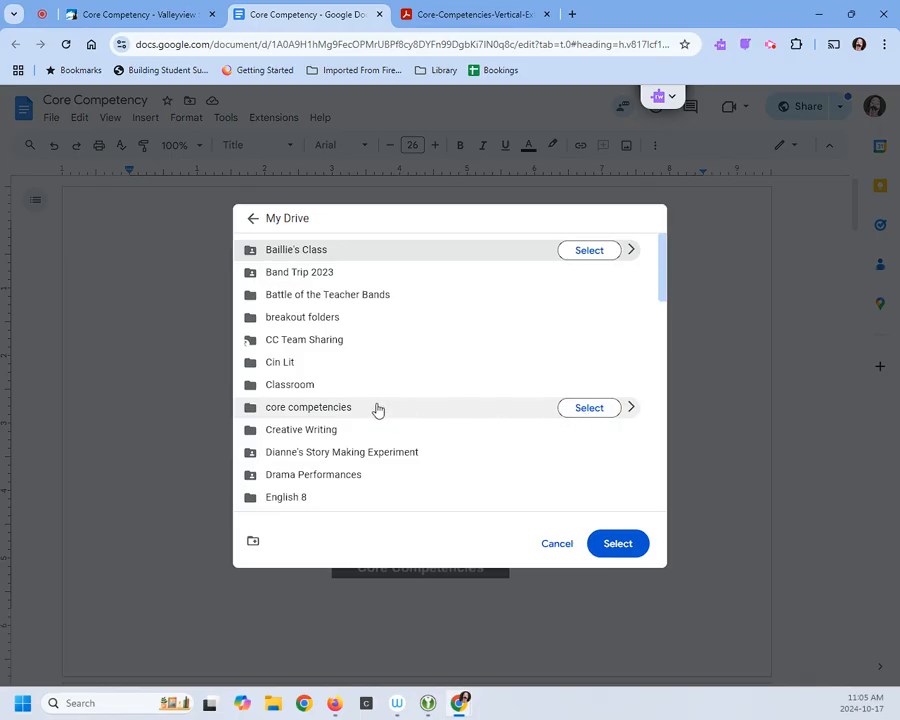
{"action": "left_click", "coordinate": [253, 545]}
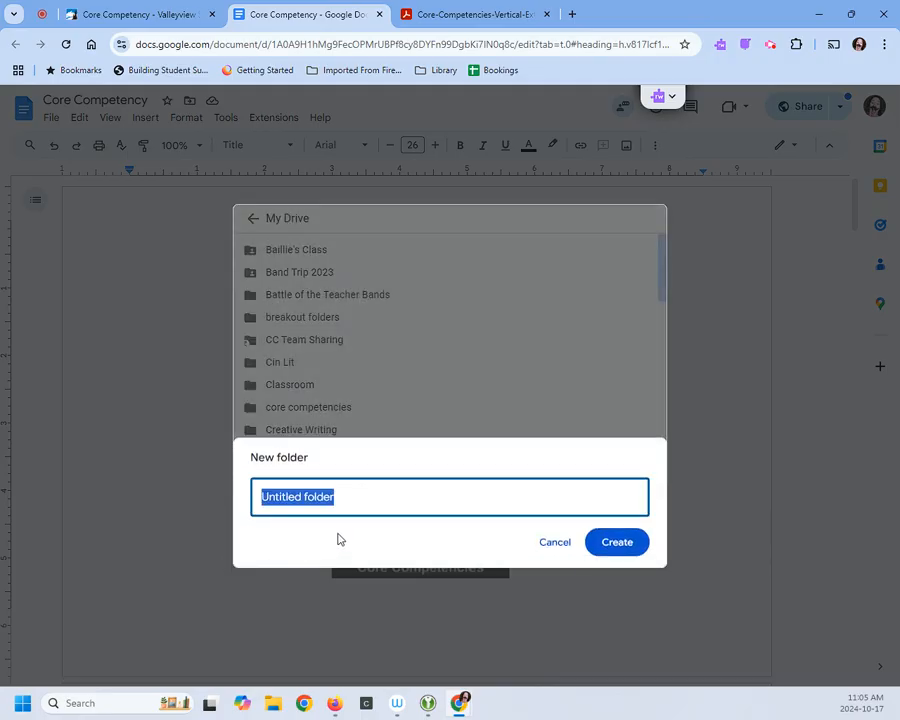
{"action": "type", "text": "Core C"}
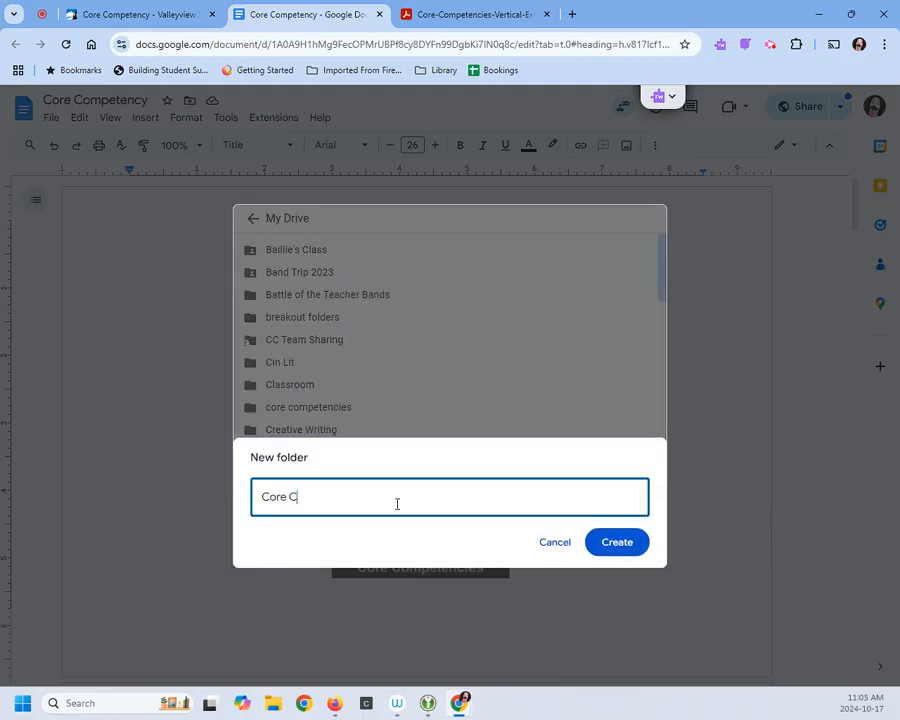
{"action": "type", "text": "ompetency"}
{"action": "left_click", "coordinate": [615, 543]}
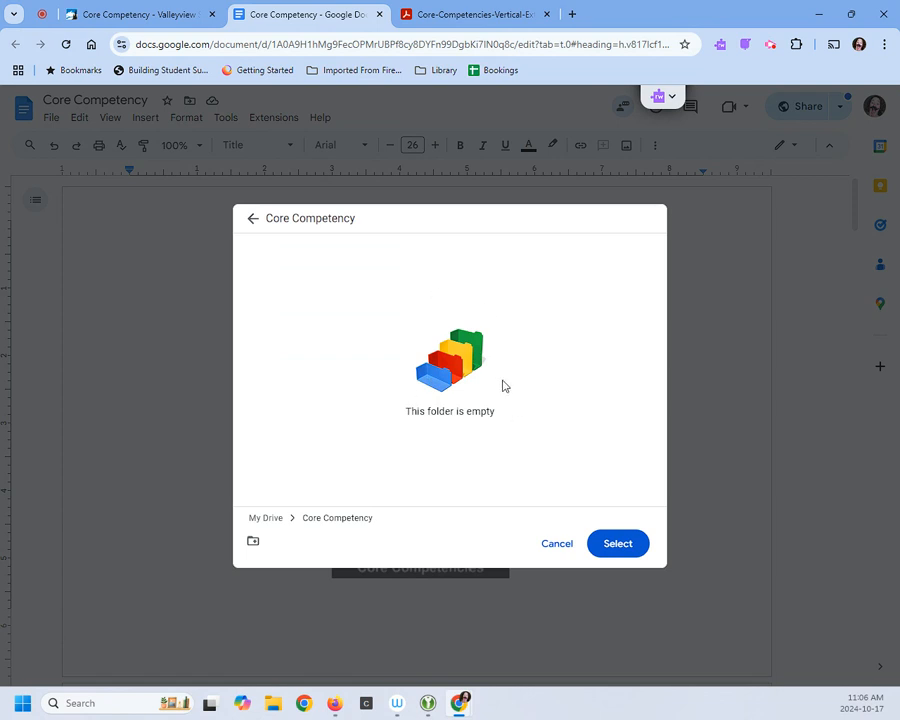
{"action": "left_click", "coordinate": [626, 549]}
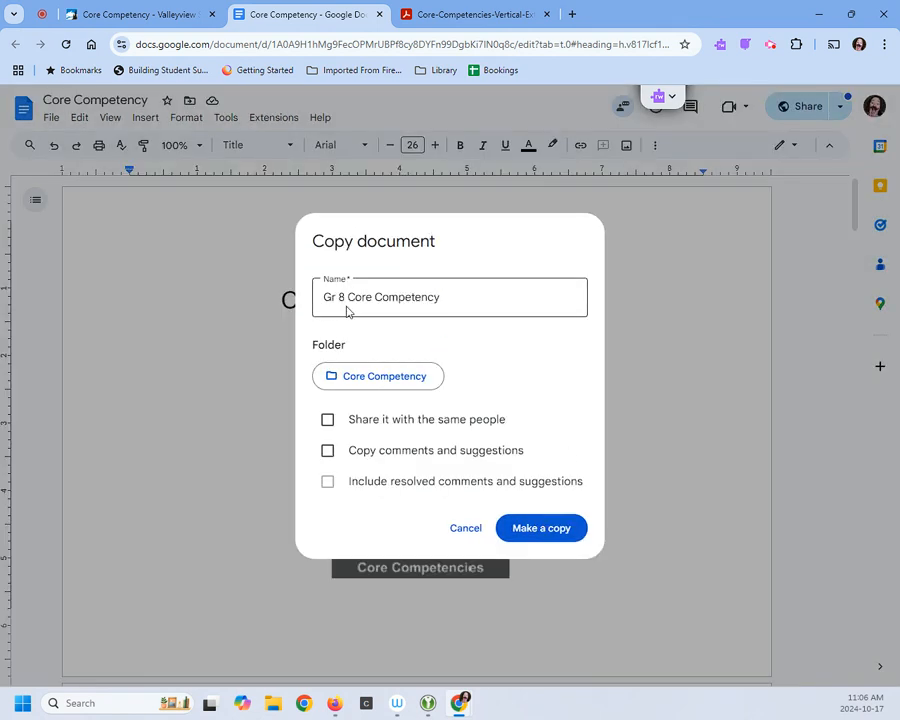
{"action": "left_click", "coordinate": [557, 533]}
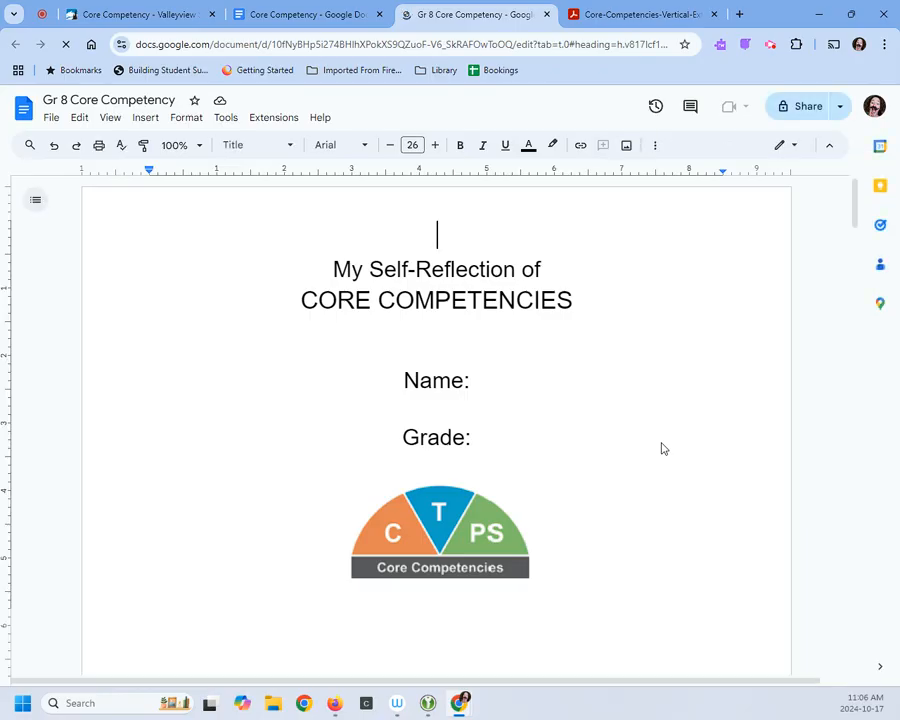
Fill in the student's name and grade 8 on the cover page of the copied document.
{"action": "scroll", "coordinate": [661, 449], "scroll_direction": "down", "scroll_amount": 3}
{"action": "scroll", "coordinate": [661, 449], "scroll_direction": "up", "scroll_amount": 1}
{"action": "scroll", "coordinate": [661, 449], "scroll_direction": "up", "scroll_amount": 1}
{"action": "scroll", "coordinate": [661, 449], "scroll_direction": "down", "scroll_amount": 1}
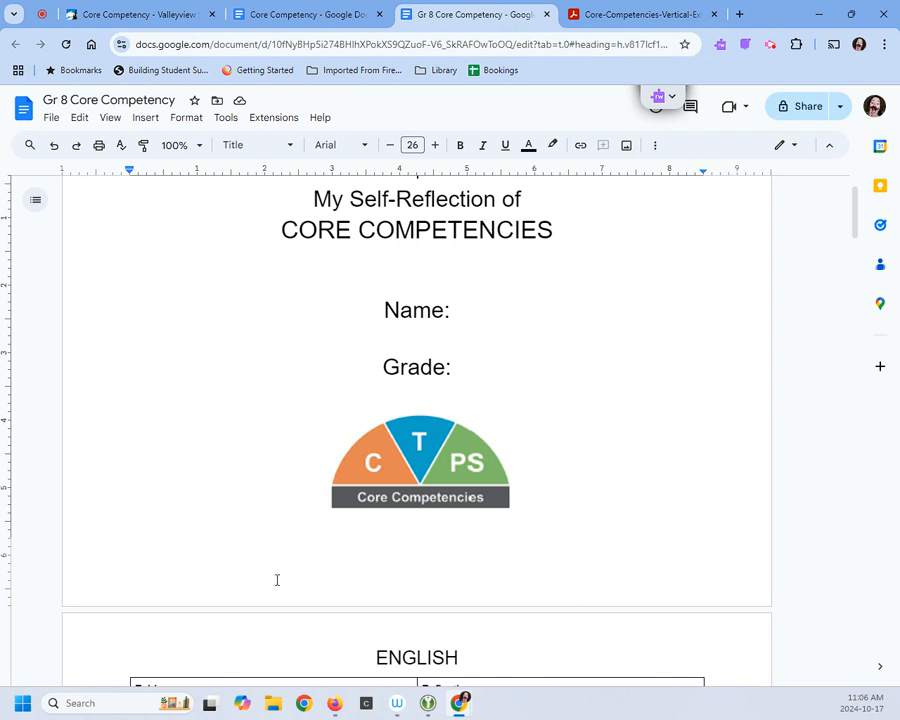
{"action": "scroll", "coordinate": [668, 593], "scroll_direction": "up", "scroll_amount": 1}
{"action": "left_click", "coordinate": [483, 376]}
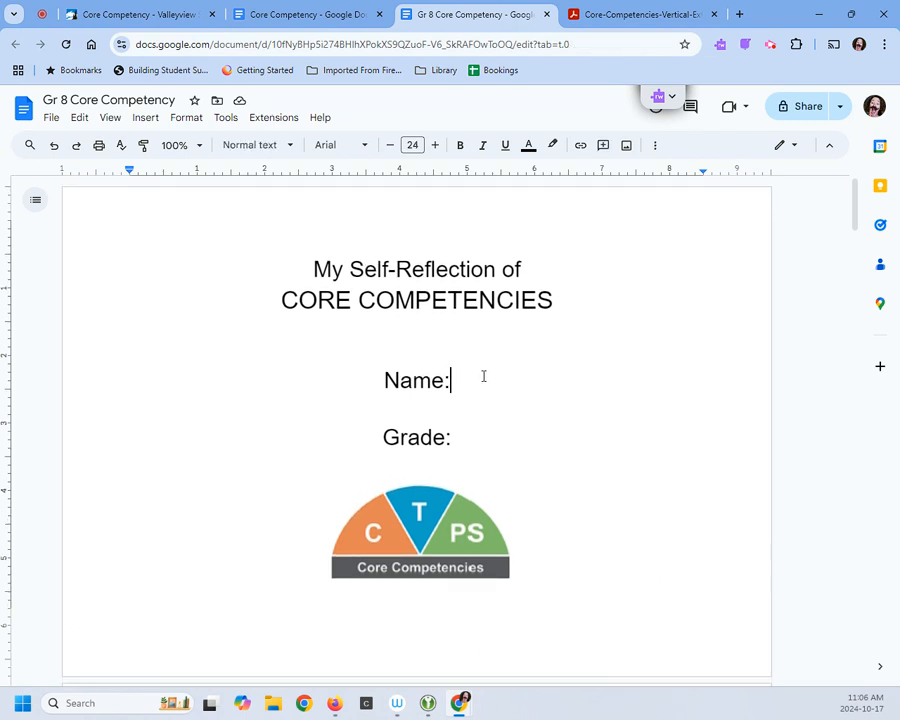
{"action": "type", "text": "Ms Bel"}
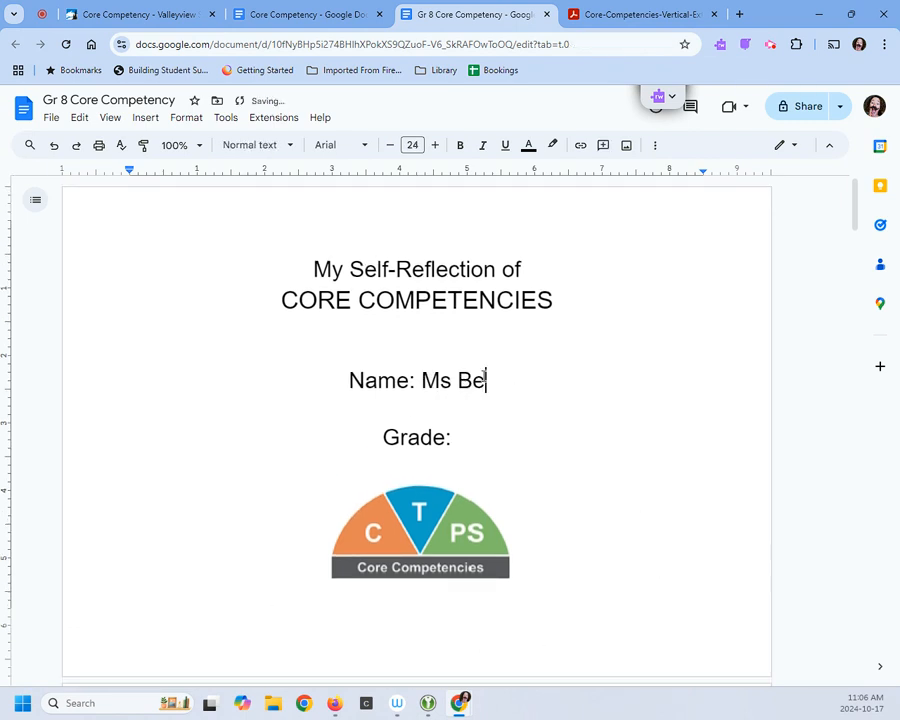
{"action": "type", "text": "l"}
{"action": "left_click", "coordinate": [486, 443]}
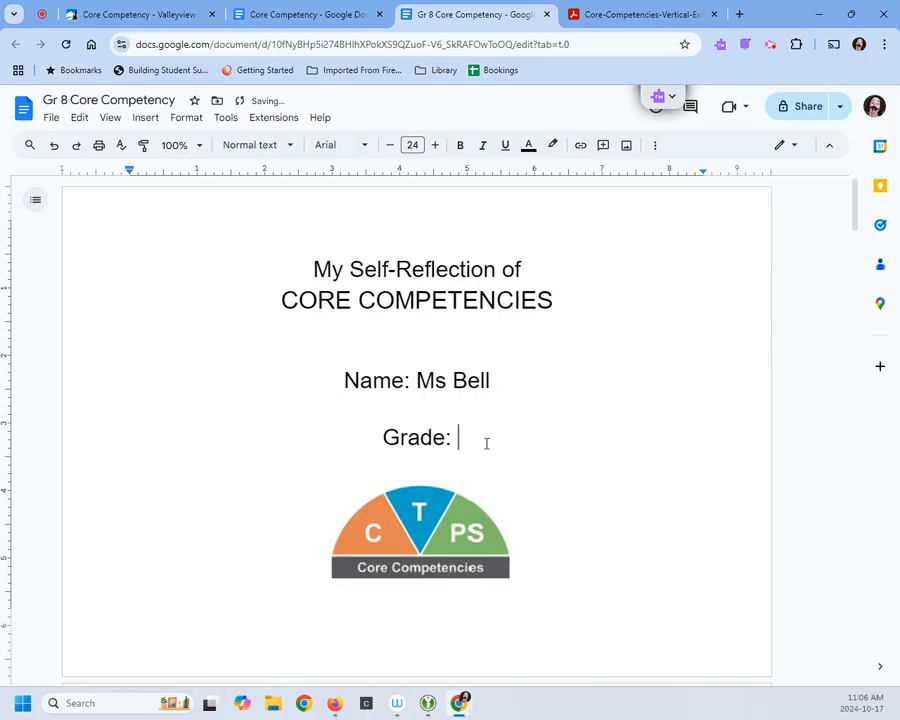
{"action": "type", "text": "8"}
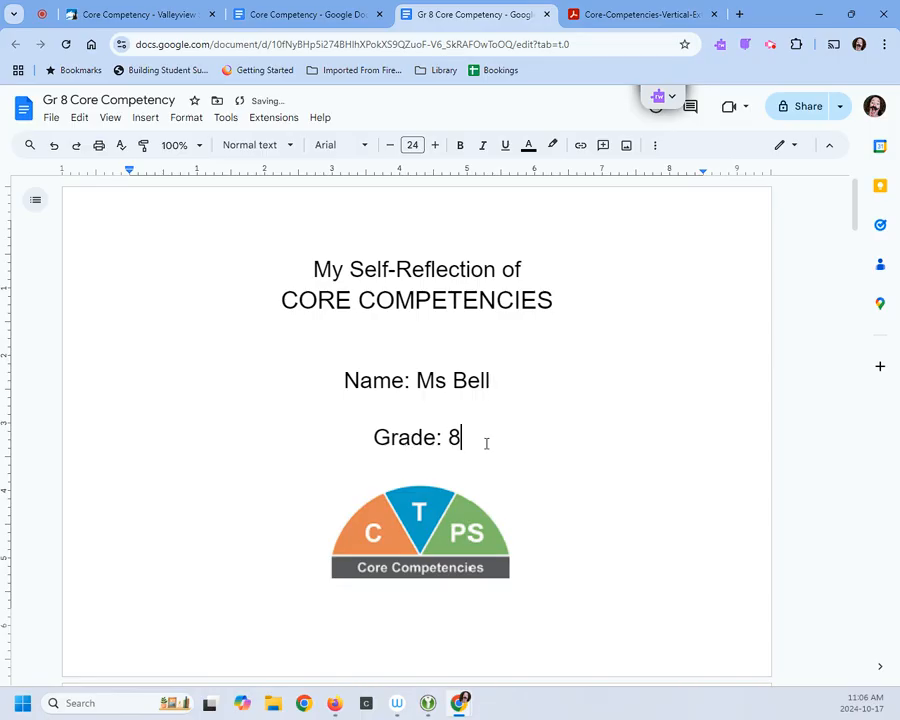
In the English section, set the first core competency to "I recognize that there are different points-of-view, and I can disagree respectfully.".
{"action": "scroll", "coordinate": [654, 436], "scroll_direction": "down", "scroll_amount": 3}
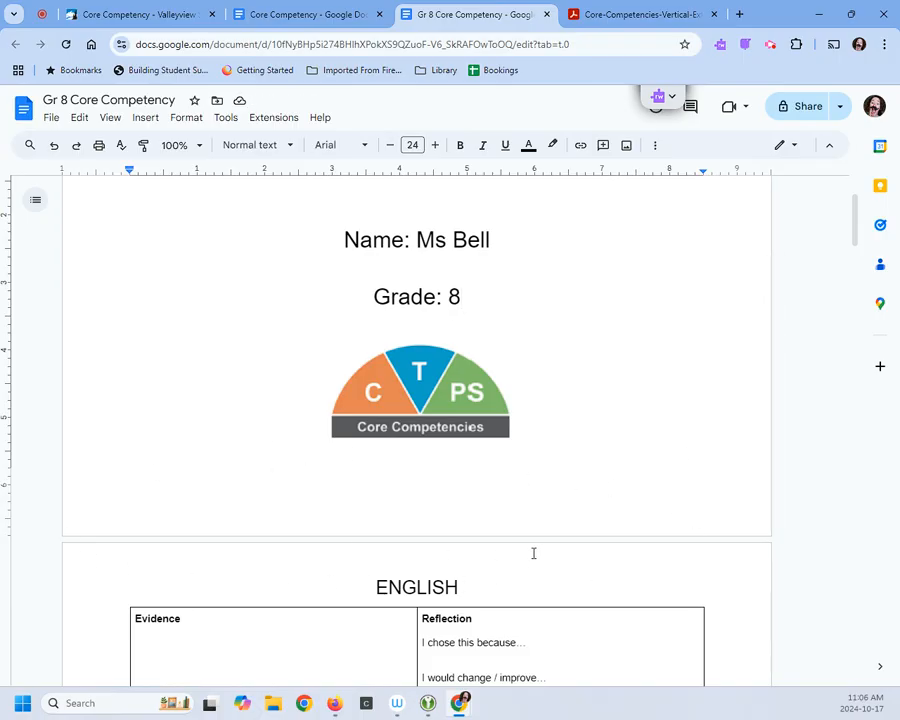
{"action": "scroll", "coordinate": [615, 553], "scroll_direction": "down", "scroll_amount": 1}
{"action": "scroll", "coordinate": [700, 527], "scroll_direction": "down", "scroll_amount": 4}
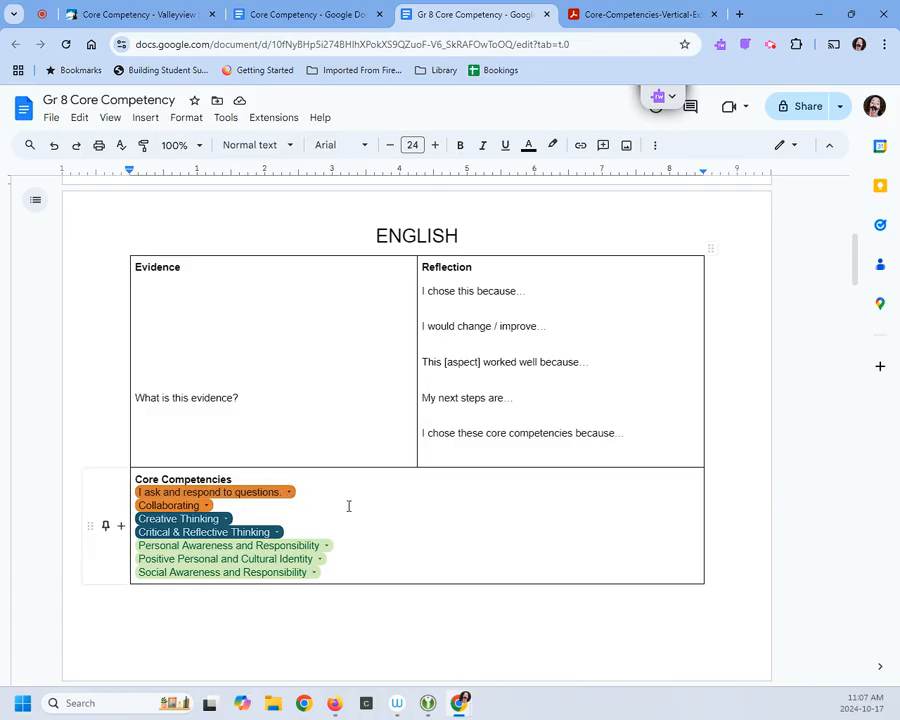
{"action": "left_click", "coordinate": [290, 492]}
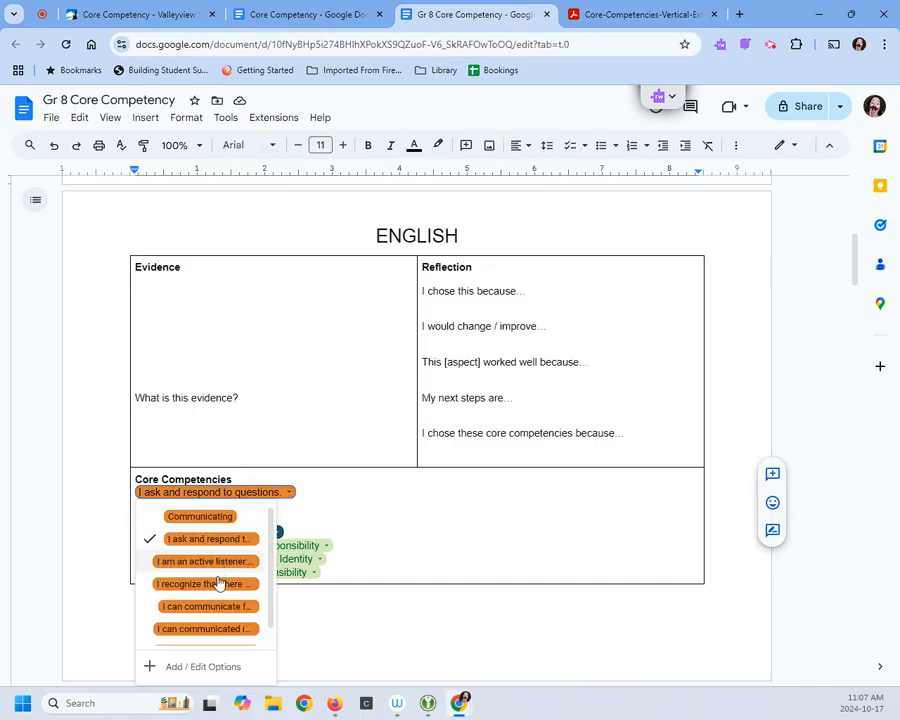
{"action": "scroll", "coordinate": [228, 605], "scroll_direction": "down", "scroll_amount": 2}
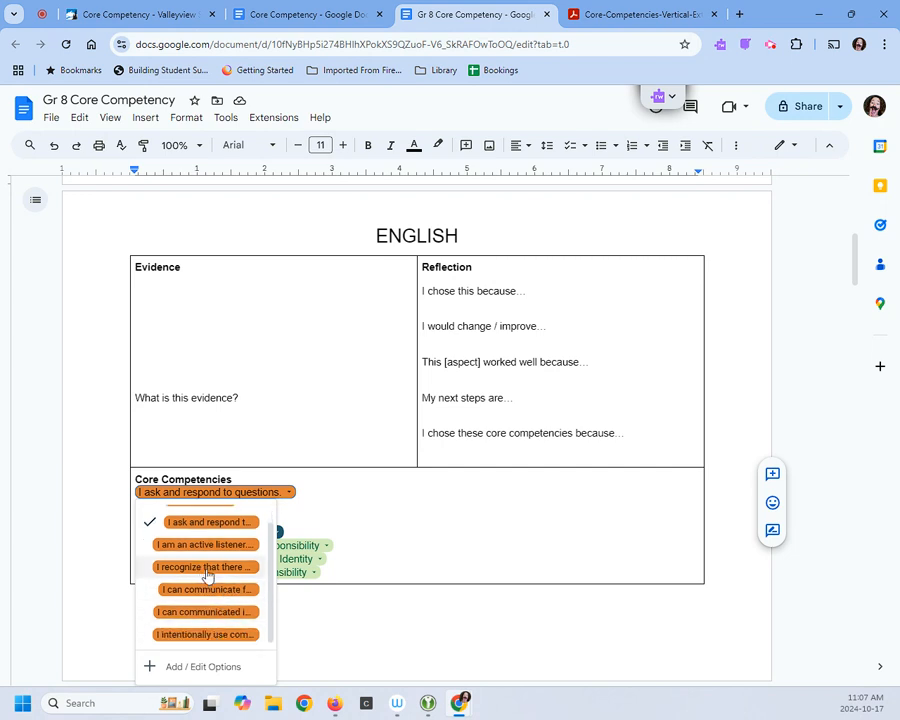
{"action": "left_click", "coordinate": [201, 575]}
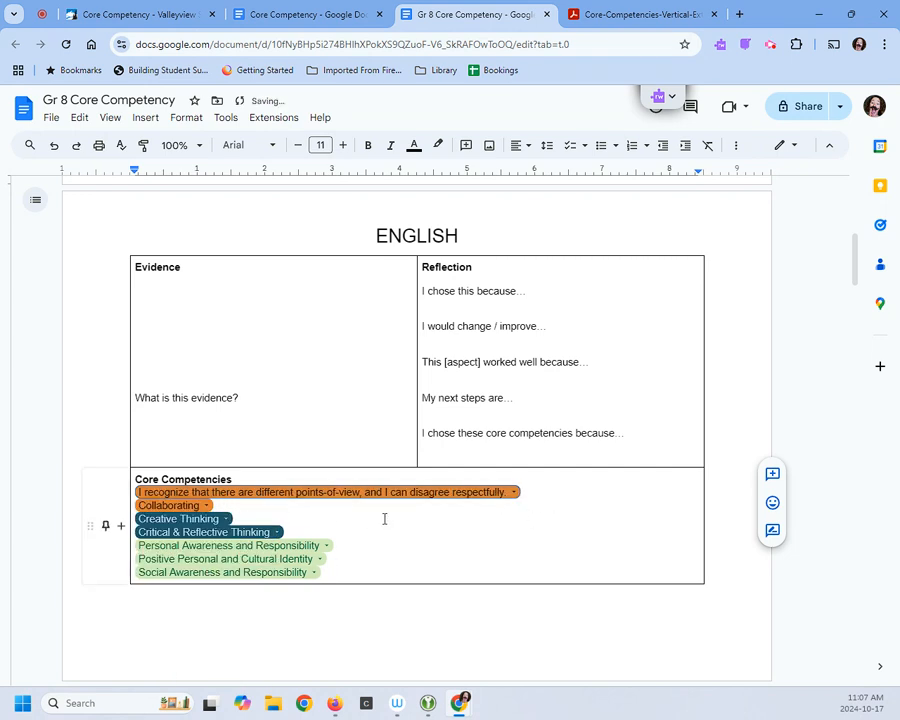
Reset the first English core competency to Communicating and view the Communicating statements in the competency posters PDF.
{"action": "left_click", "coordinate": [513, 492]}
{"action": "left_click", "coordinate": [201, 517]}
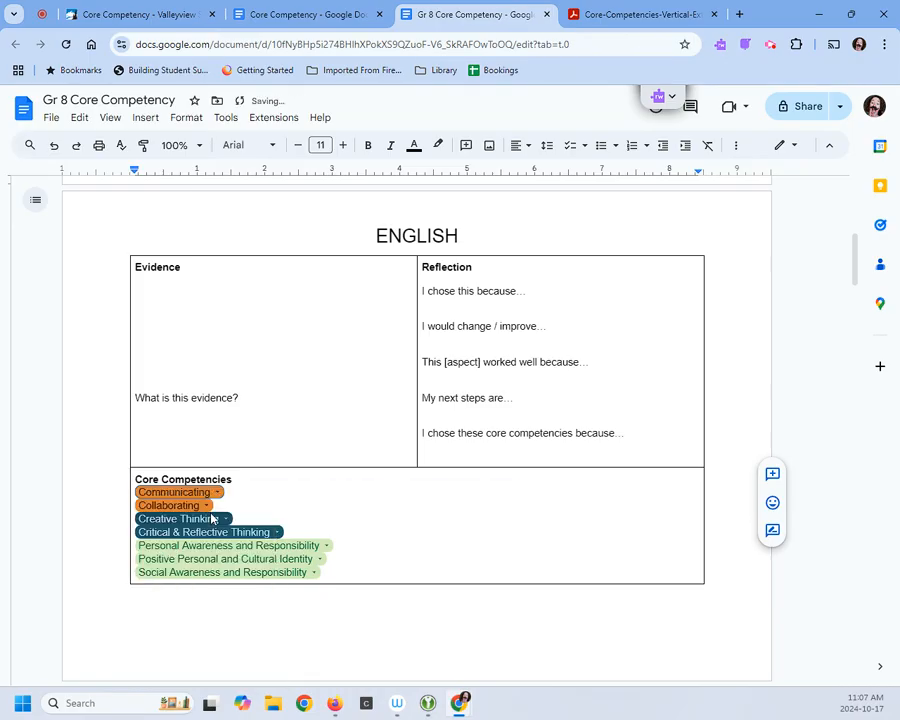
{"action": "left_click", "coordinate": [632, 15]}
{"action": "scroll", "coordinate": [645, 350], "scroll_direction": "up", "scroll_amount": 3}
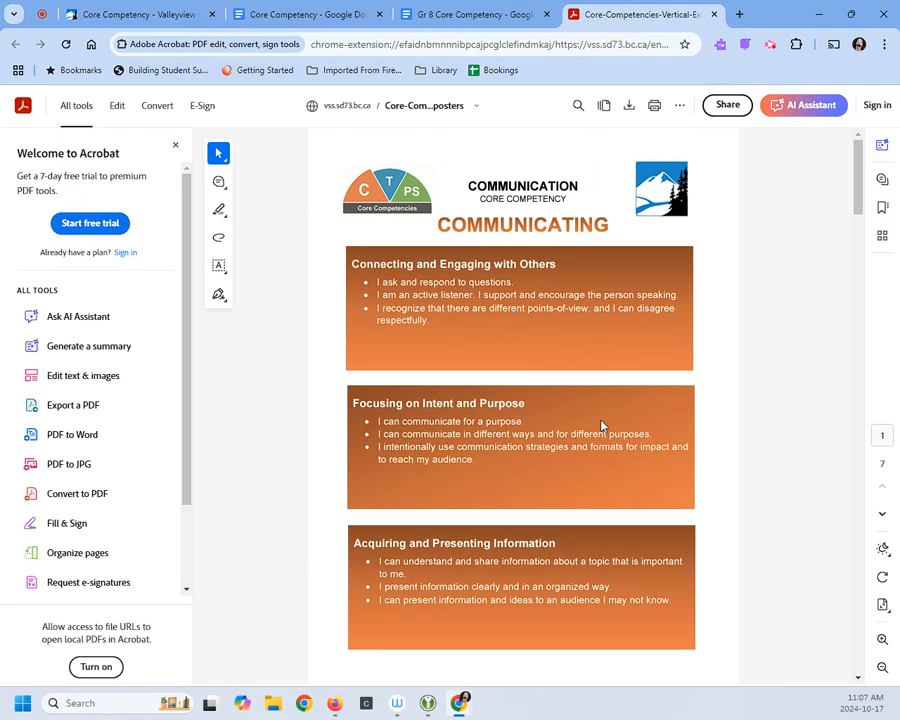
{"action": "left_click", "coordinate": [490, 12]}
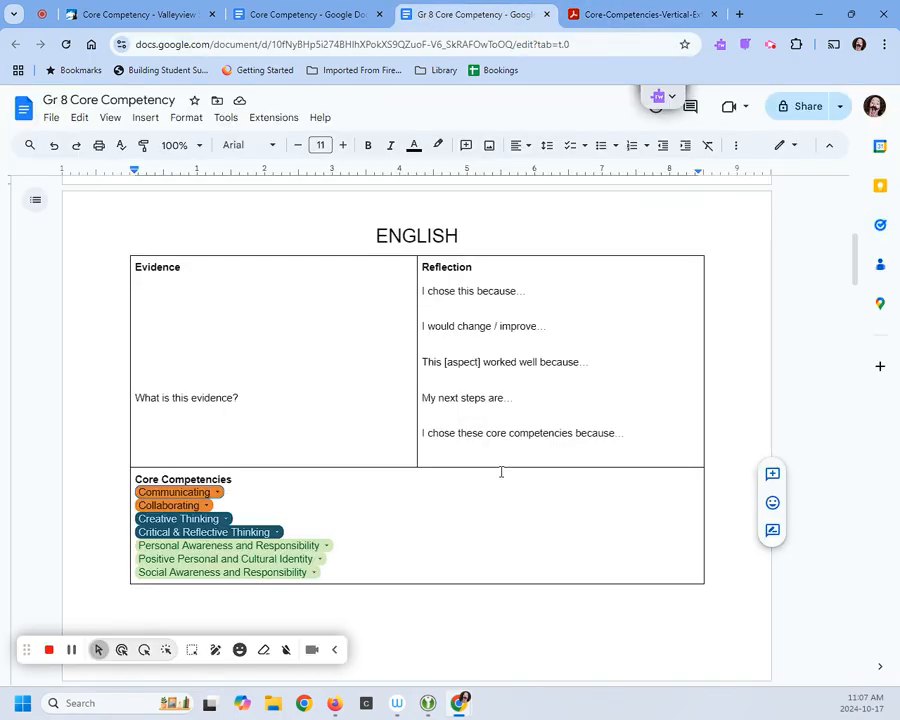
Describe the English evidence as "This is my essay on Romeo and Juliet." below the question "What is this evidence?".
{"action": "left_click", "coordinate": [145, 303]}
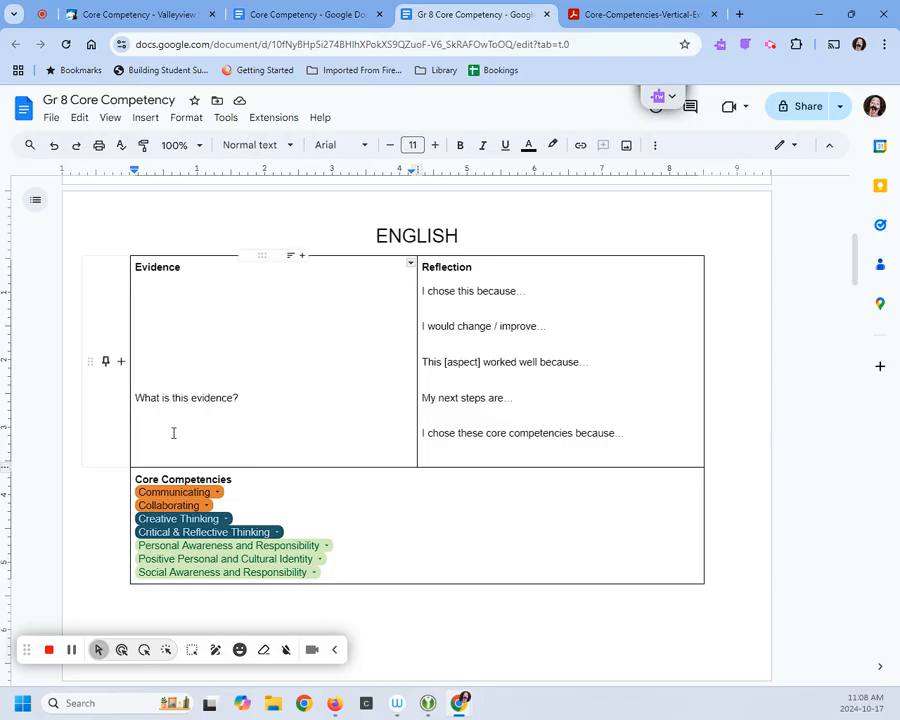
{"action": "type", "text": "This i"}
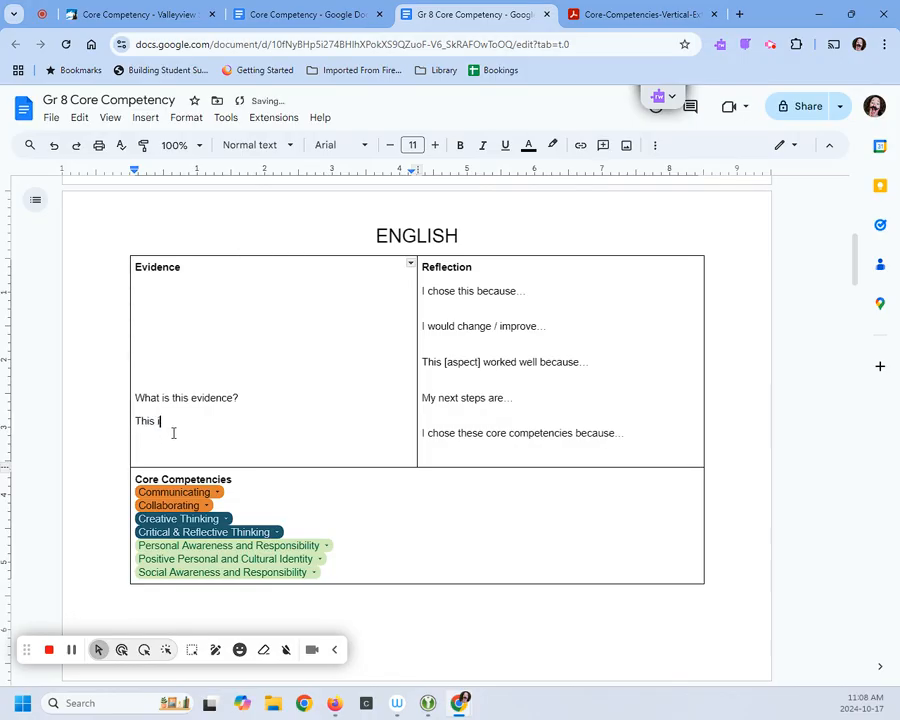
{"action": "type", "text": "s my essay on Rom"}
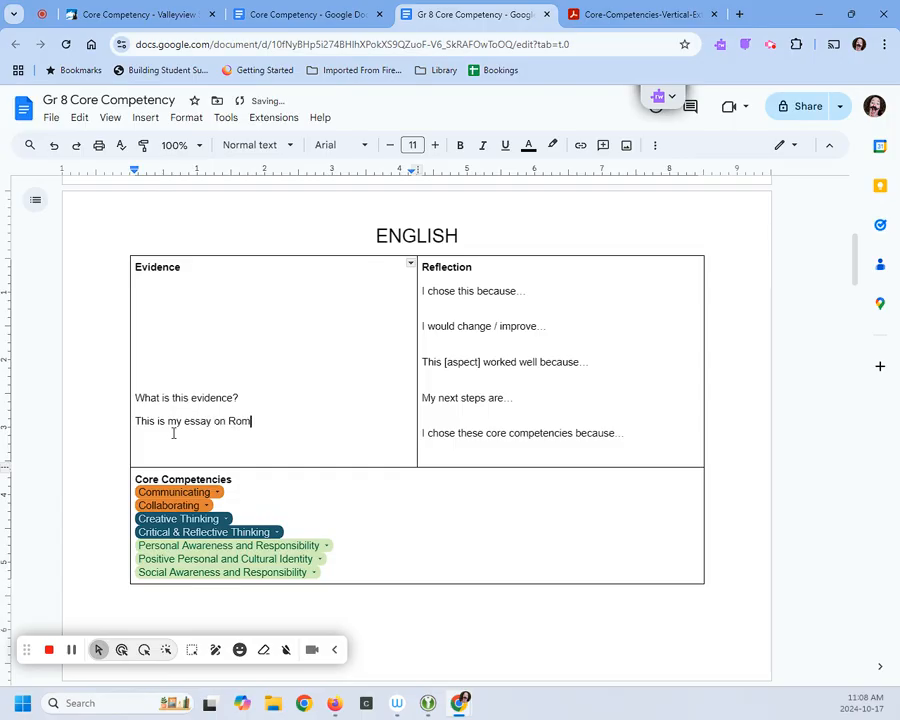
{"action": "type", "text": "eo and Juliet"}
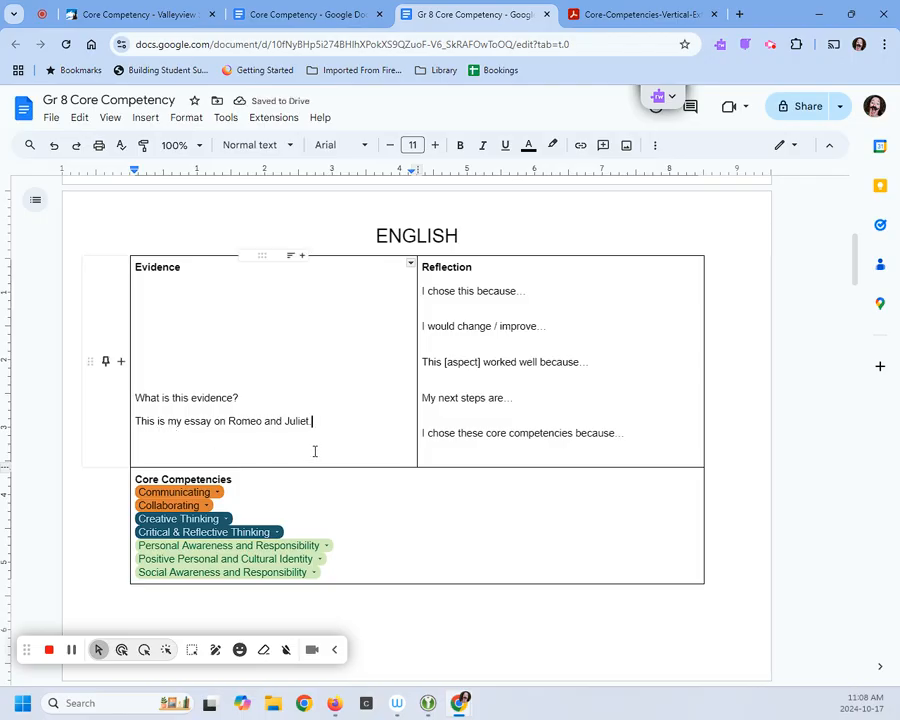
{"action": "type", "text": "."}
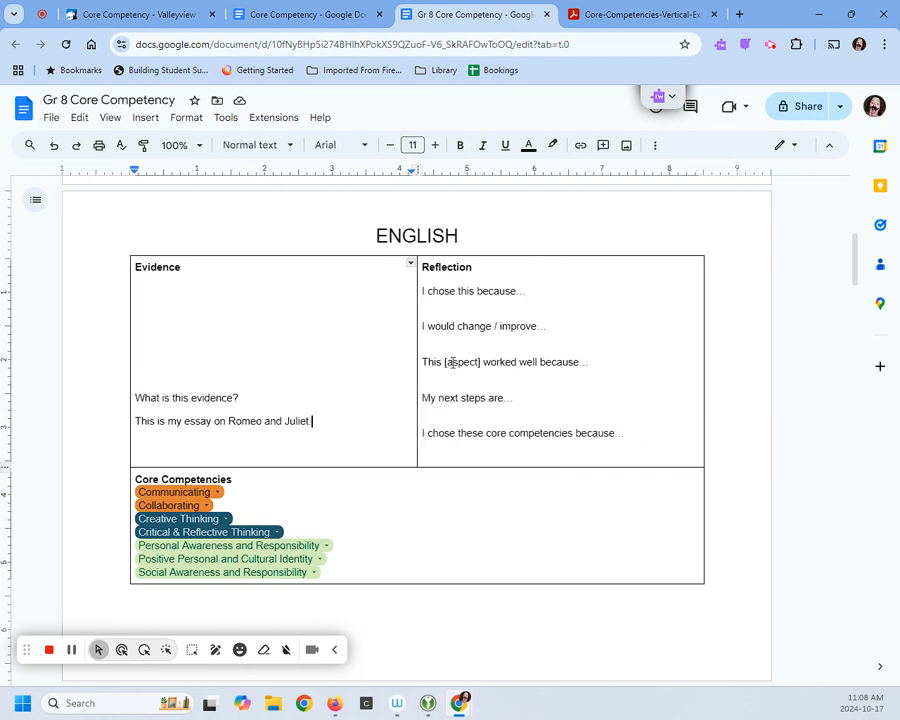
Replace the "[aspect]" placeholder in the English reflection with "explanation of my quote".
{"action": "left_click_drag", "start_coordinate": [445, 362], "coordinate": [482, 362]}
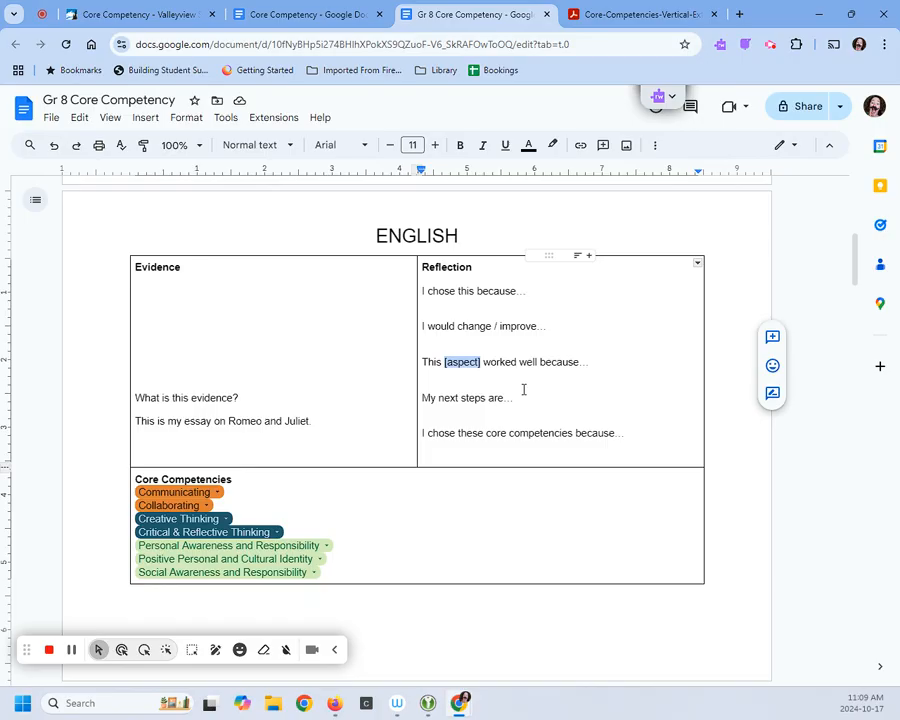
{"action": "type", "text": "expla"}
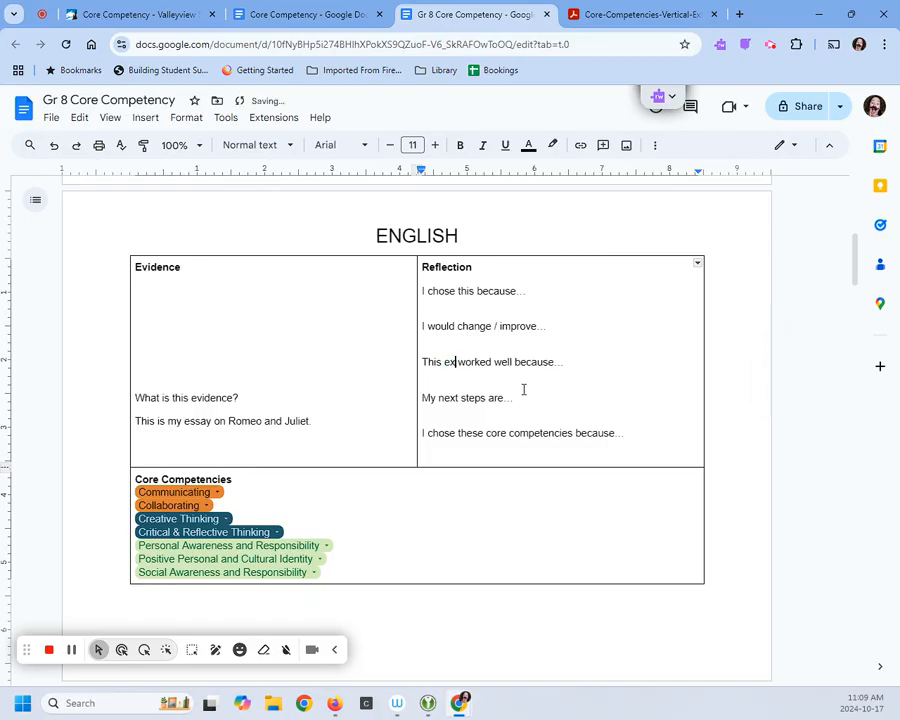
{"action": "type", "text": "nation of my "}
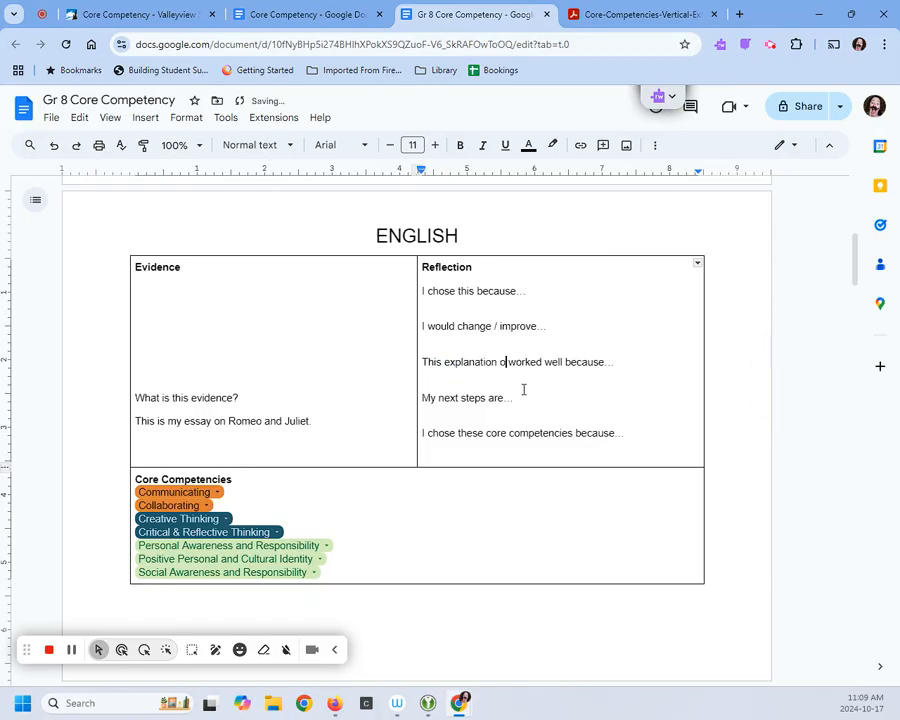
{"action": "type", "text": "quote"}
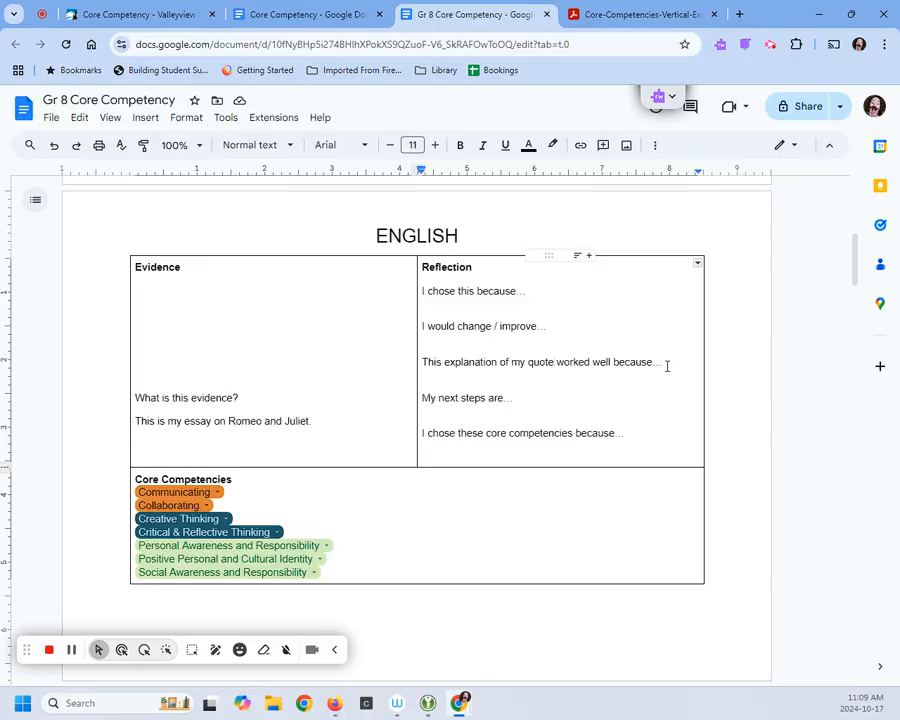
{"action": "scroll", "coordinate": [644, 376], "scroll_direction": "down", "scroll_amount": 1}
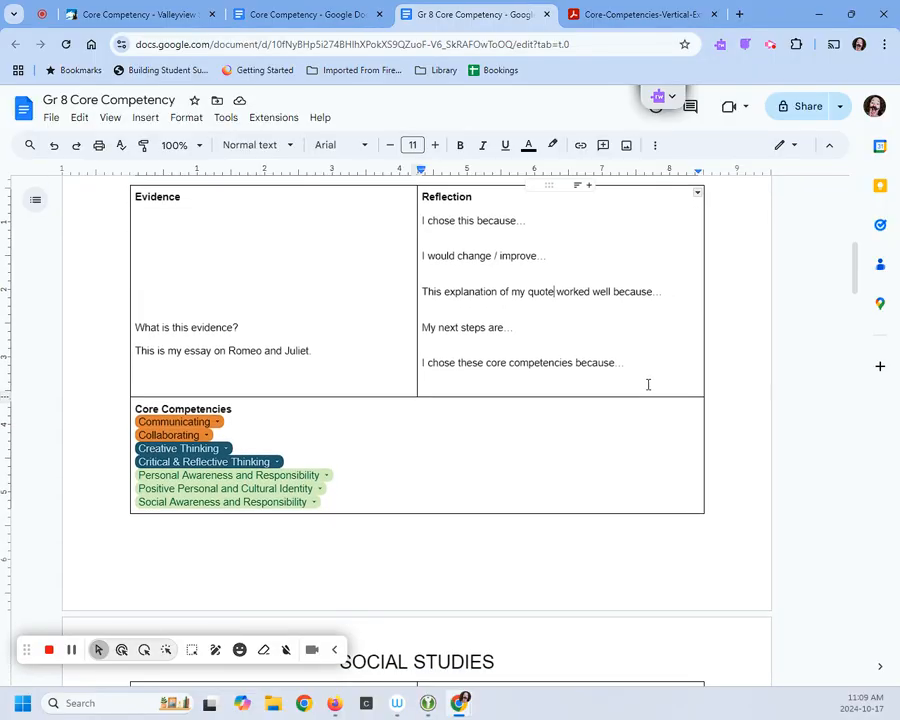
{"action": "scroll", "coordinate": [648, 384], "scroll_direction": "up", "scroll_amount": 1}
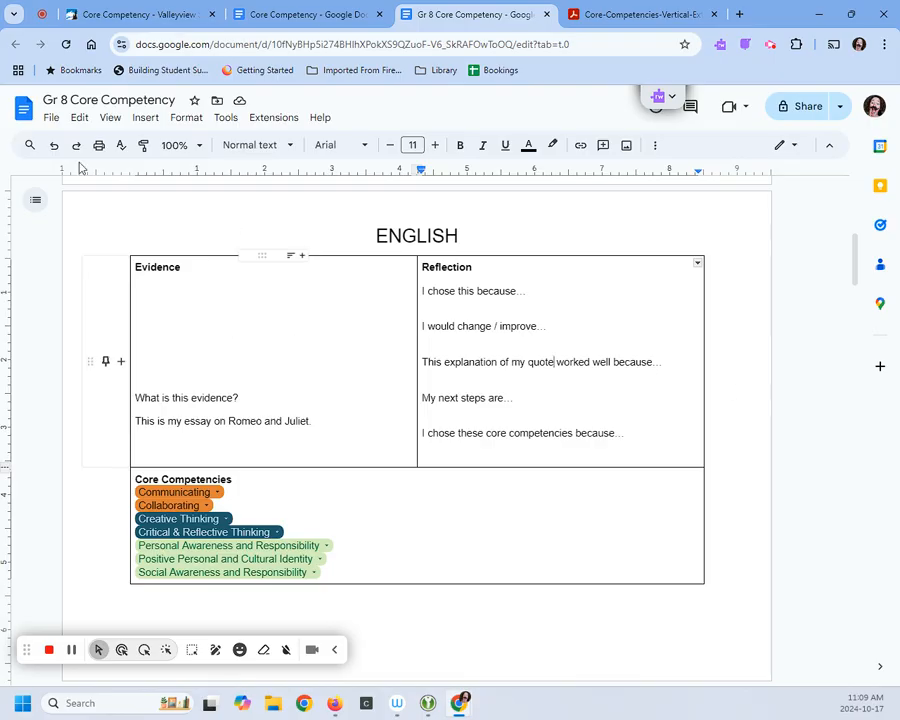
Show the document outline and use it to visit the Social Studies section and return to the English section.
{"action": "left_click", "coordinate": [36, 204]}
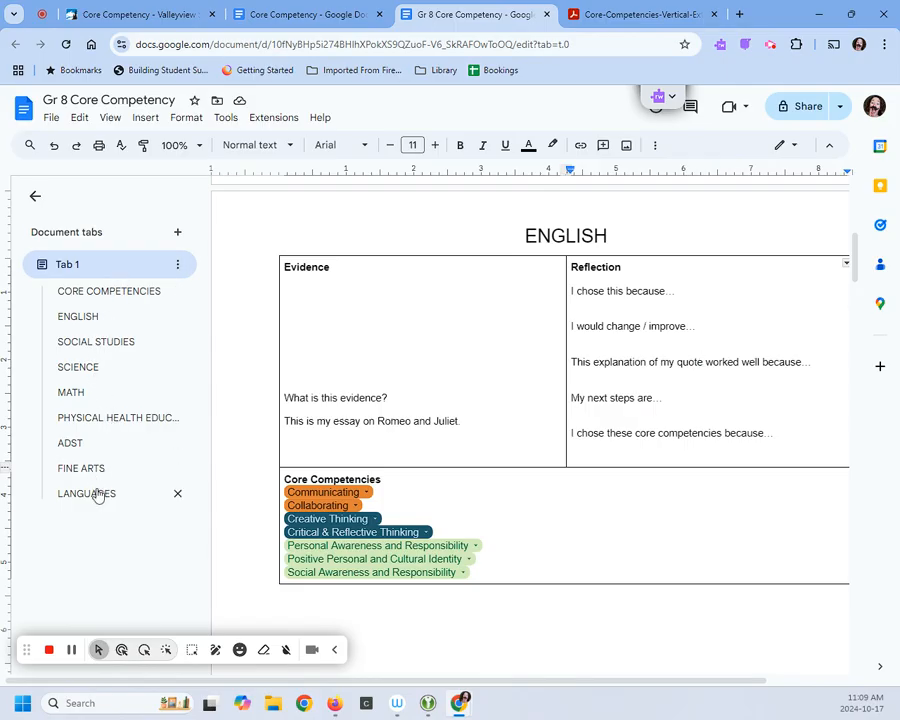
{"action": "left_click", "coordinate": [84, 330]}
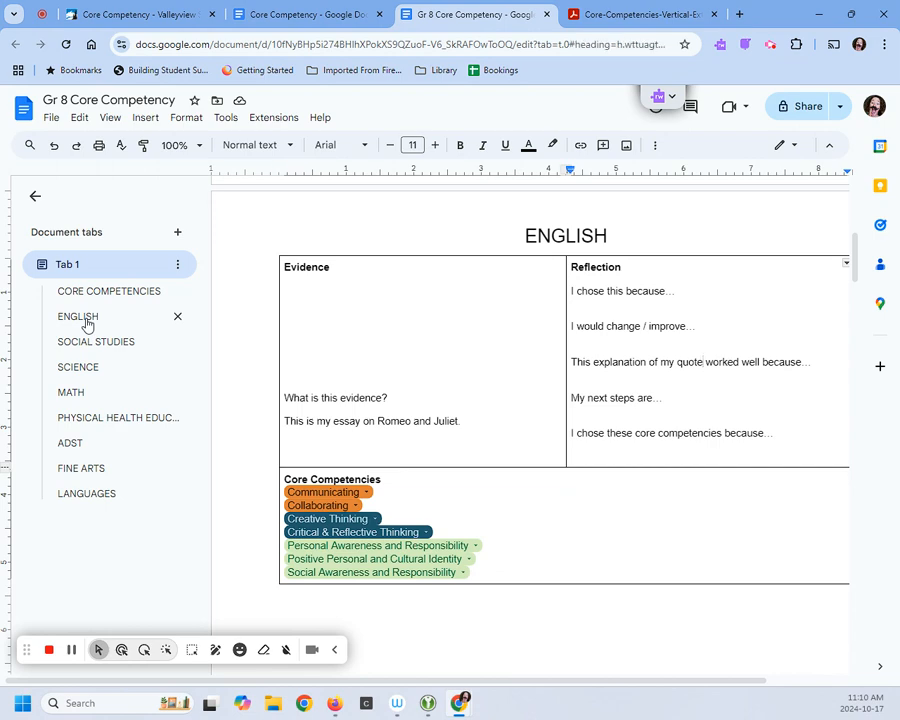
{"action": "left_click", "coordinate": [96, 344]}
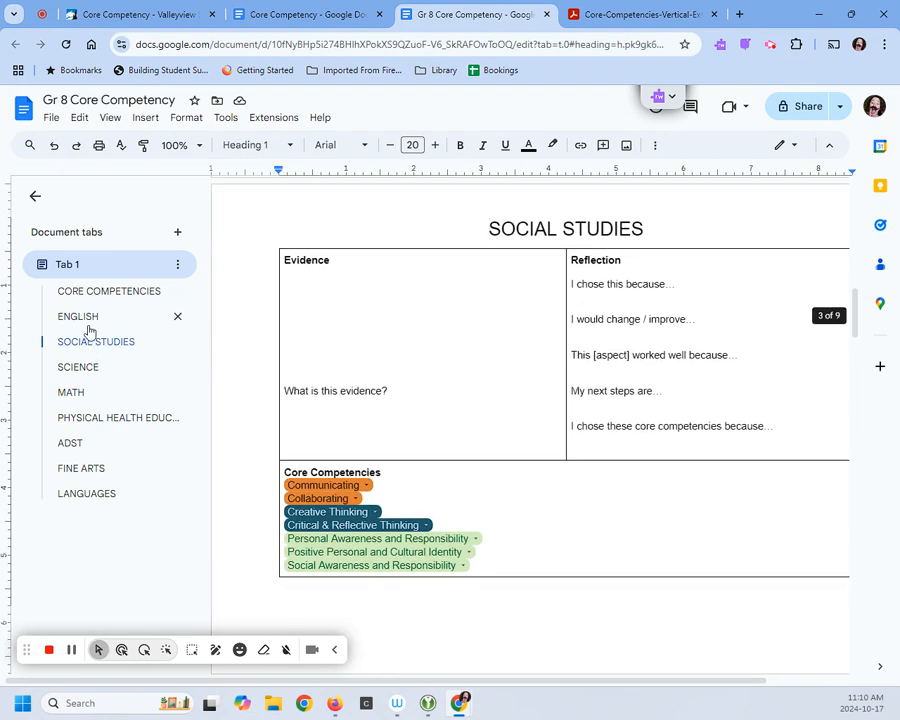
{"action": "left_click", "coordinate": [88, 324]}
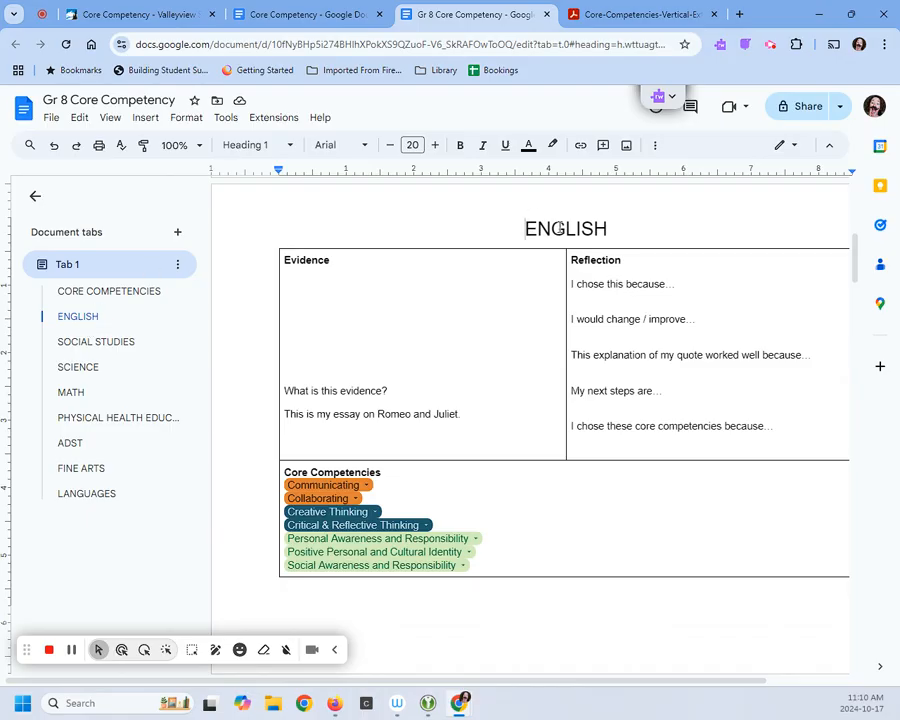
Duplicate the English heading and its table onto a new page before the Social Studies section.
{"action": "left_click_drag", "start_coordinate": [500, 220], "coordinate": [780, 595]}
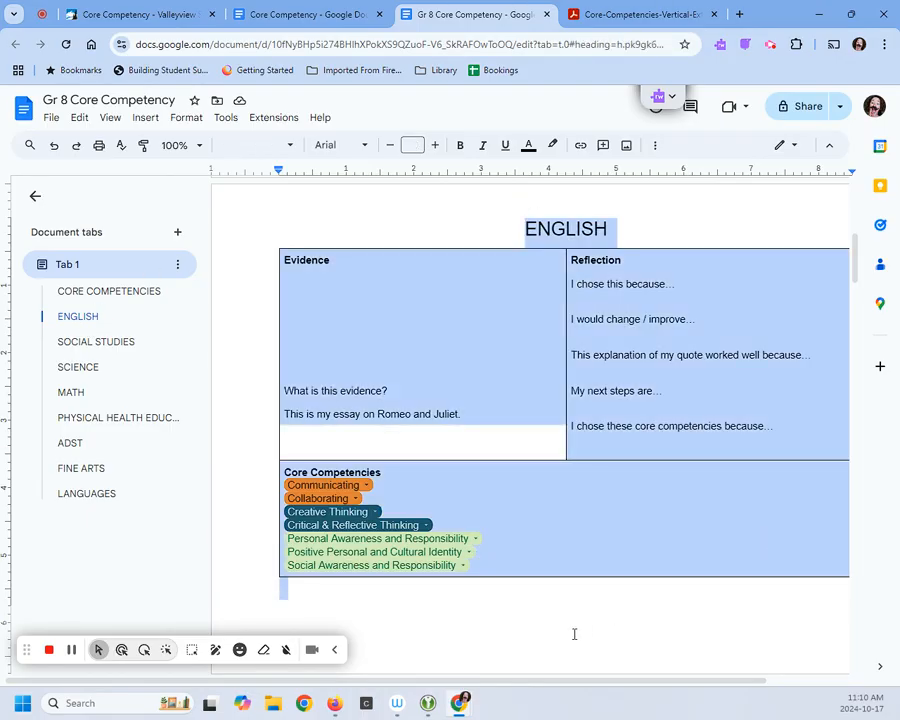
{"action": "scroll", "coordinate": [478, 613], "scroll_direction": "down", "scroll_amount": 1}
{"action": "scroll", "coordinate": [480, 616], "scroll_direction": "down", "scroll_amount": 1}
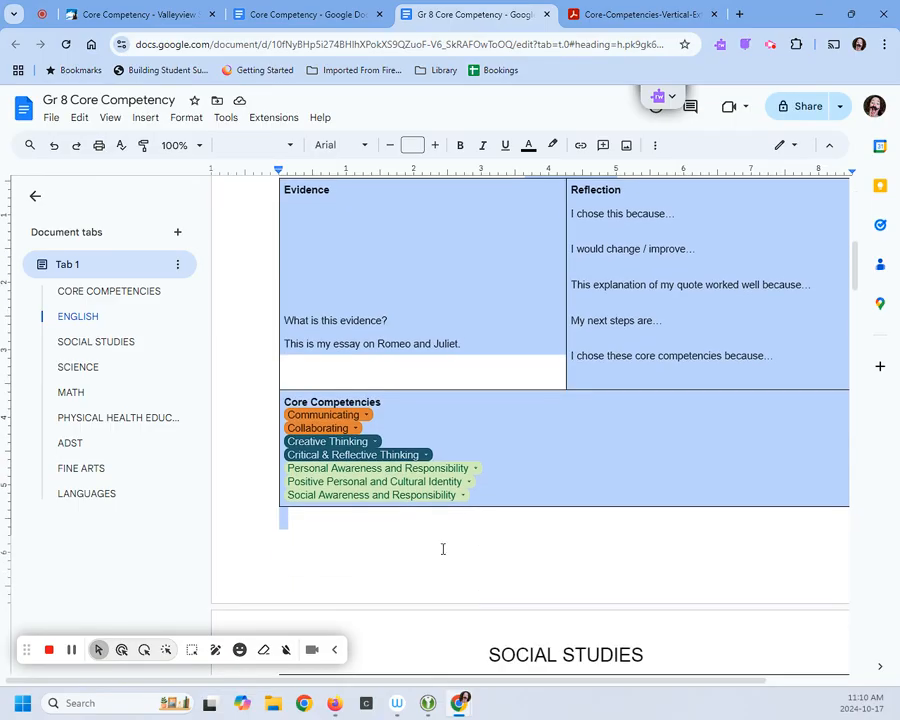
{"action": "left_click", "coordinate": [442, 548]}
{"action": "left_click", "coordinate": [487, 648]}
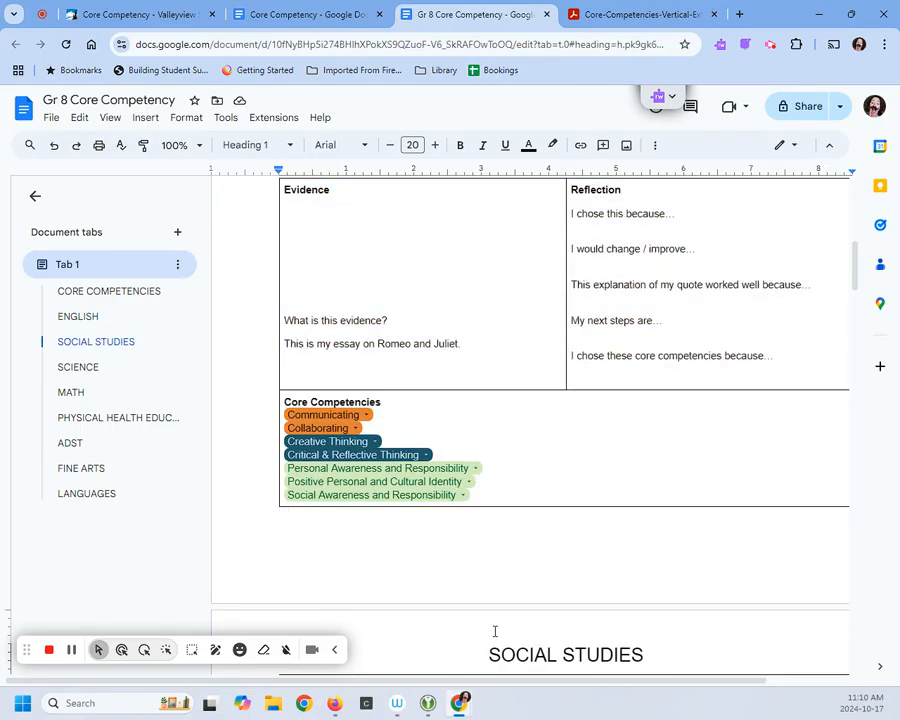
{"action": "key", "text": "ctrl+Return"}
{"action": "scroll", "coordinate": [488, 618], "scroll_direction": "up", "scroll_amount": 5}
{"action": "left_click", "coordinate": [452, 443]}
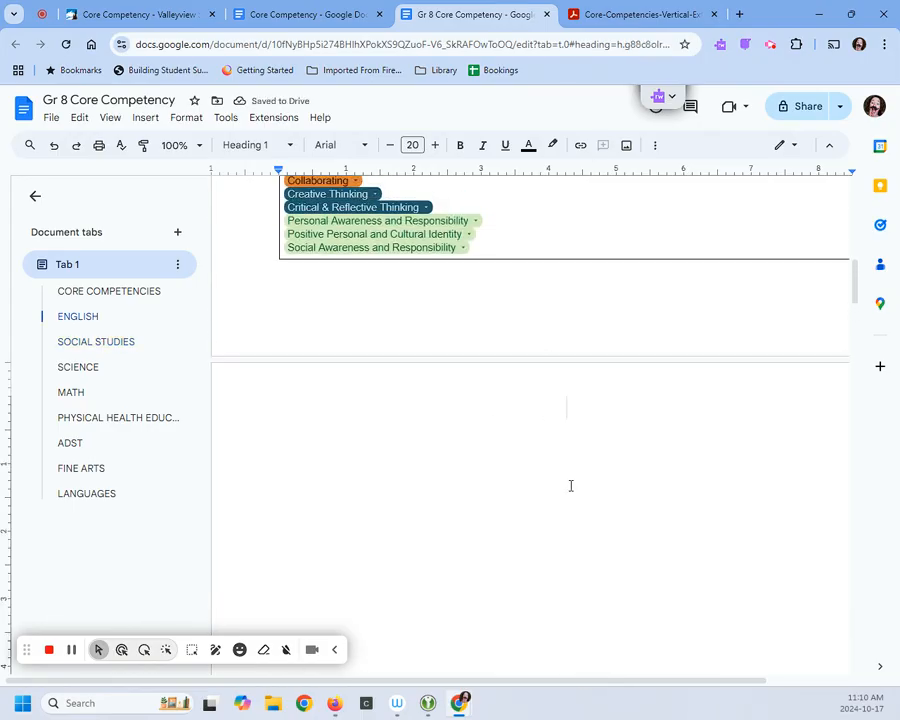
Remove the extra page break and blank line between the second English section and the Social Studies heading.
{"action": "scroll", "coordinate": [572, 494], "scroll_direction": "up", "scroll_amount": 2}
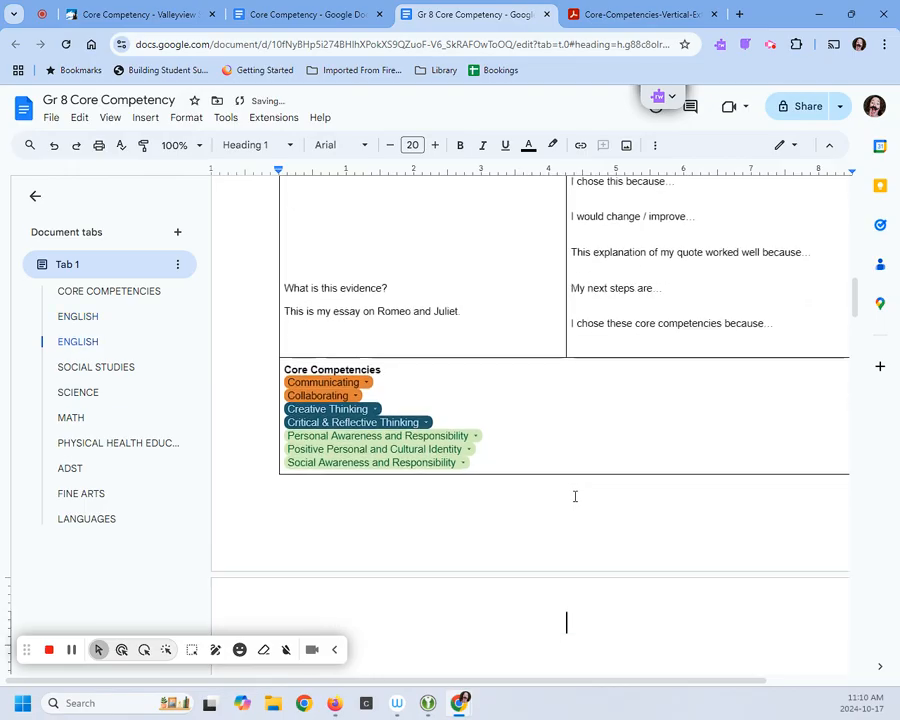
{"action": "scroll", "coordinate": [592, 480], "scroll_direction": "down", "scroll_amount": 2}
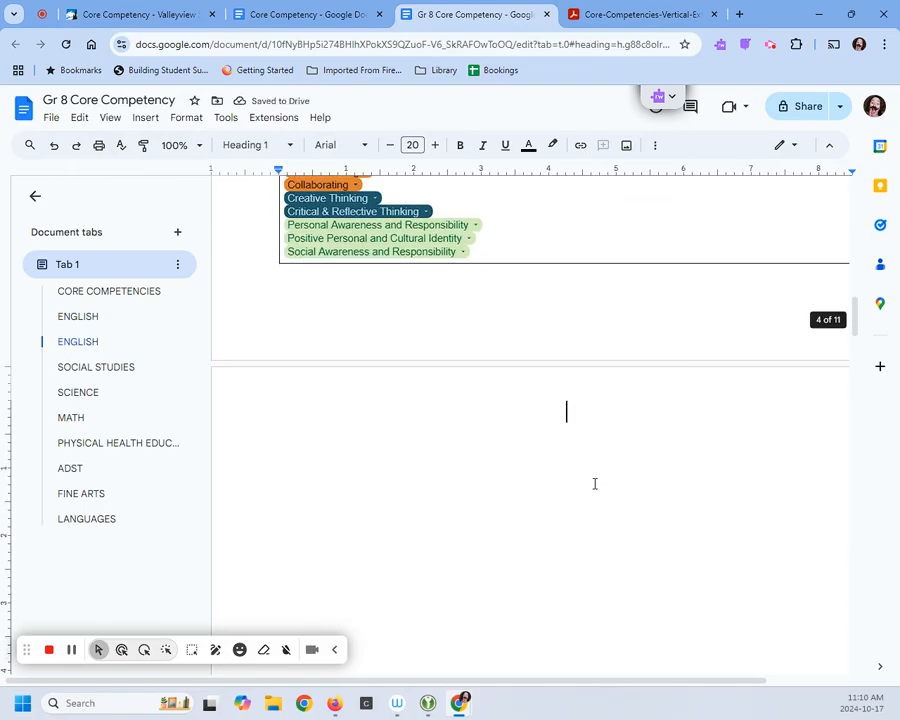
{"action": "key", "text": "Delete"}
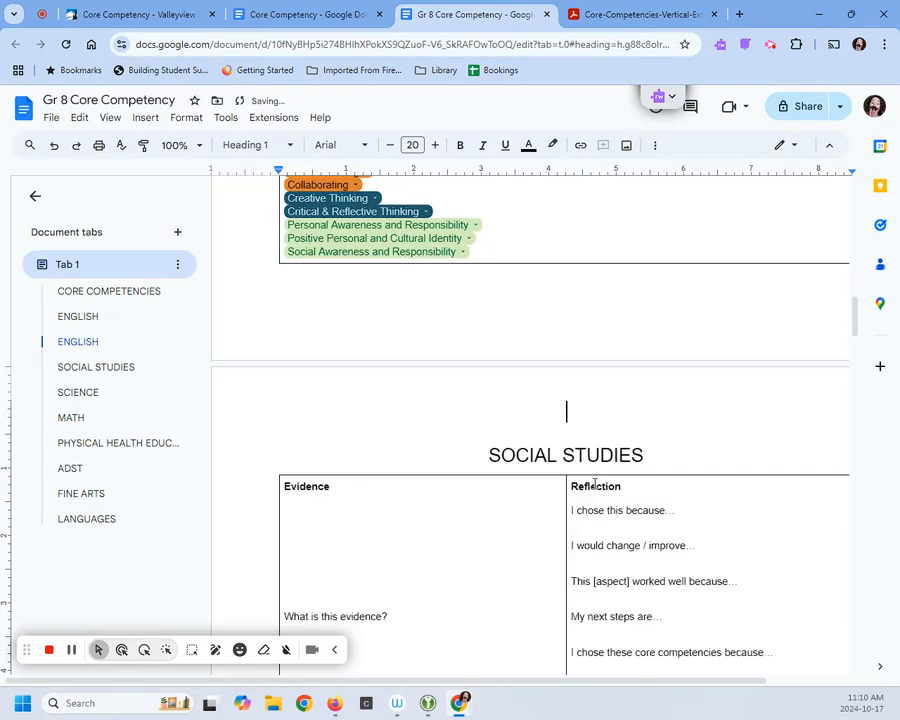
{"action": "key", "text": "Delete"}
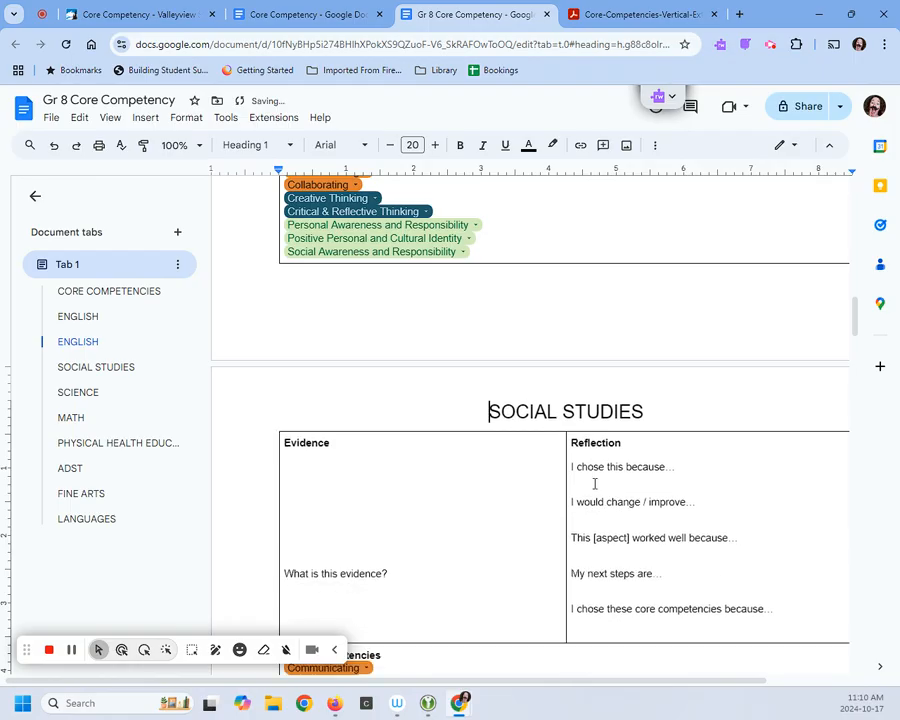
{"action": "scroll", "coordinate": [594, 482], "scroll_direction": "up", "scroll_amount": 5}
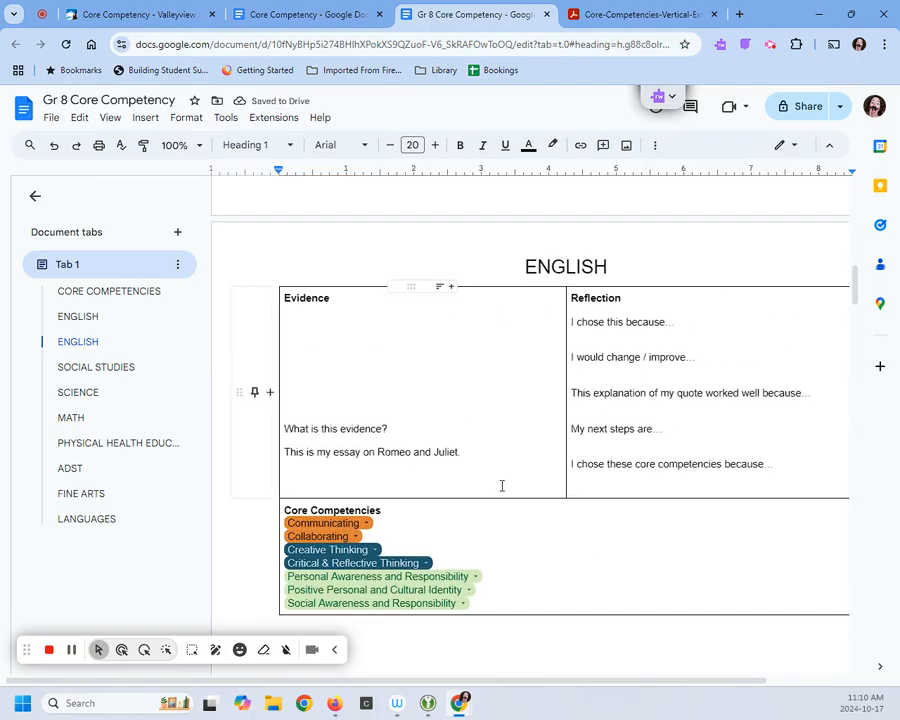
{"action": "scroll", "coordinate": [576, 406], "scroll_direction": "up", "scroll_amount": 3}
{"action": "scroll", "coordinate": [563, 320], "scroll_direction": "down", "scroll_amount": 6}
{"action": "scroll", "coordinate": [563, 320], "scroll_direction": "up", "scroll_amount": 1}
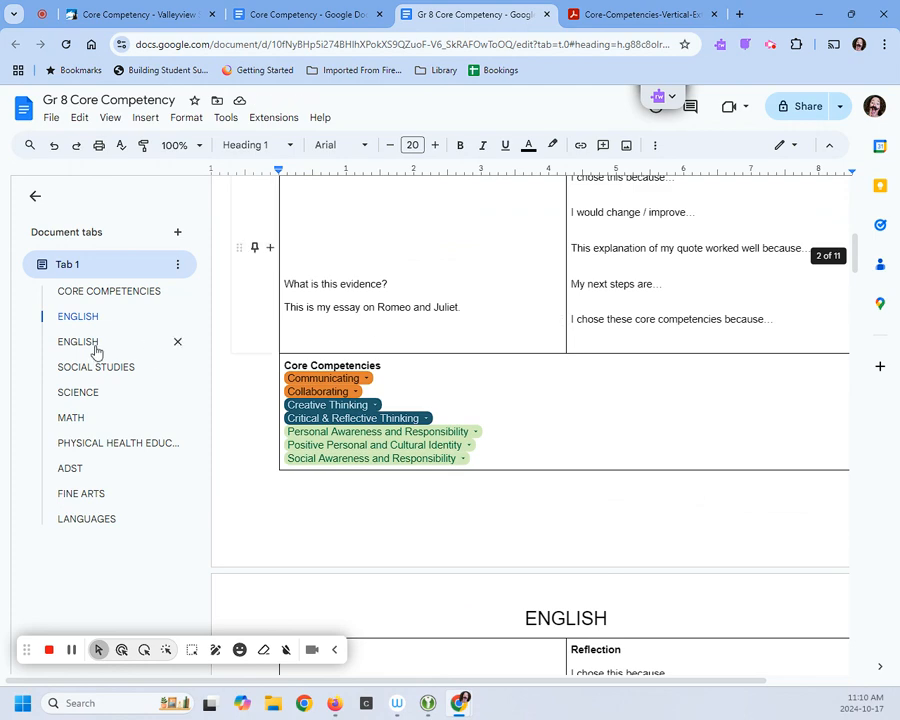
Remove the blank line above the Science heading and centre the heading on its page.
{"action": "left_click", "coordinate": [68, 472]}
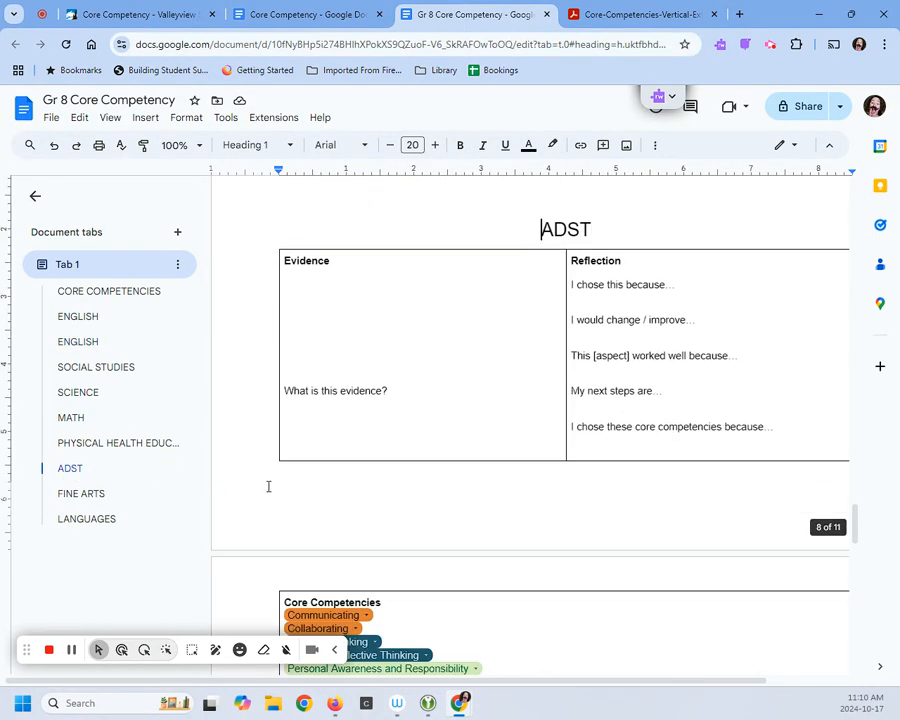
{"action": "scroll", "coordinate": [515, 542], "scroll_direction": "up", "scroll_amount": 10}
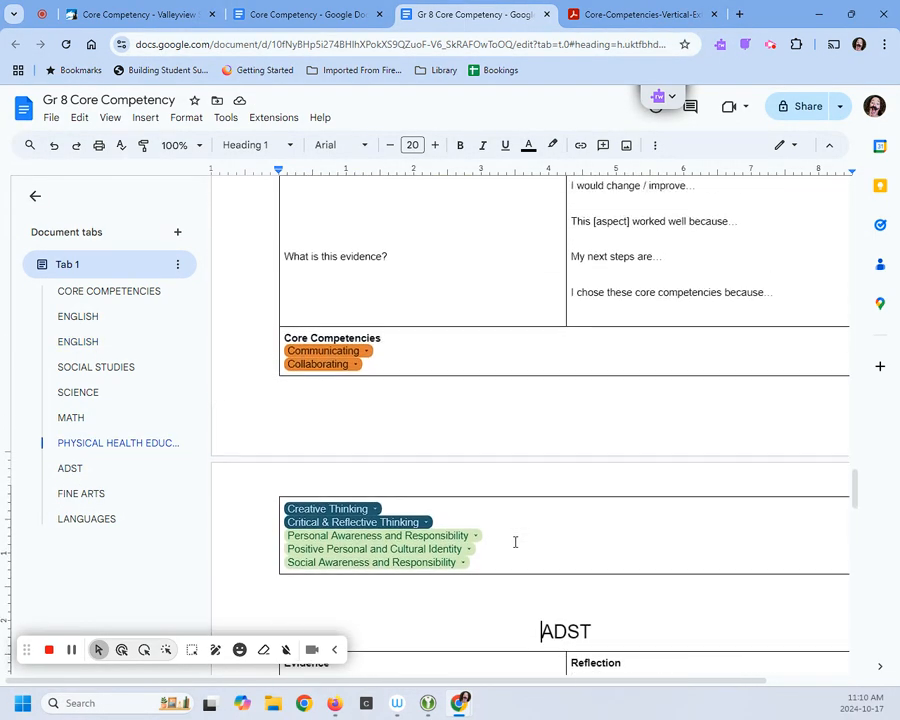
{"action": "scroll", "coordinate": [515, 542], "scroll_direction": "up", "scroll_amount": 10}
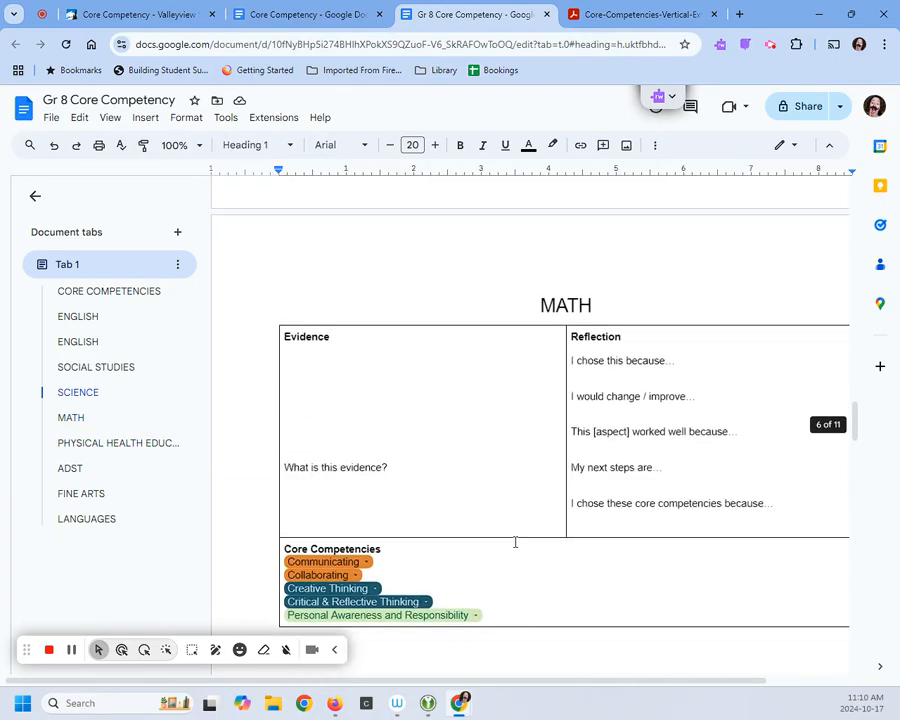
{"action": "scroll", "coordinate": [515, 542], "scroll_direction": "up", "scroll_amount": 10}
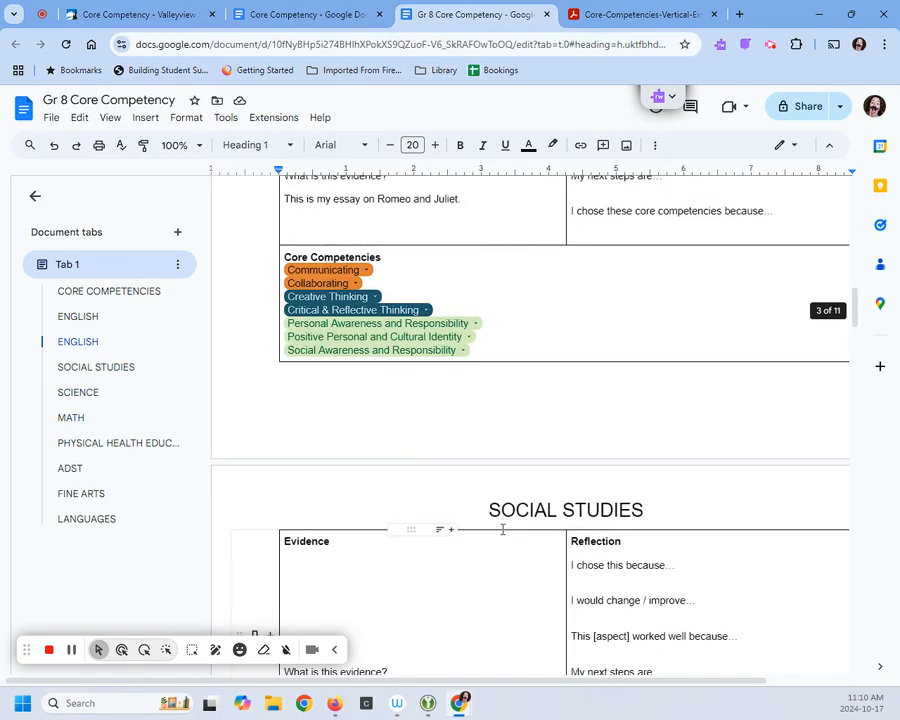
{"action": "scroll", "coordinate": [527, 452], "scroll_direction": "down", "scroll_amount": 10}
{"action": "left_click", "coordinate": [527, 428]}
{"action": "left_click", "coordinate": [504, 534]}
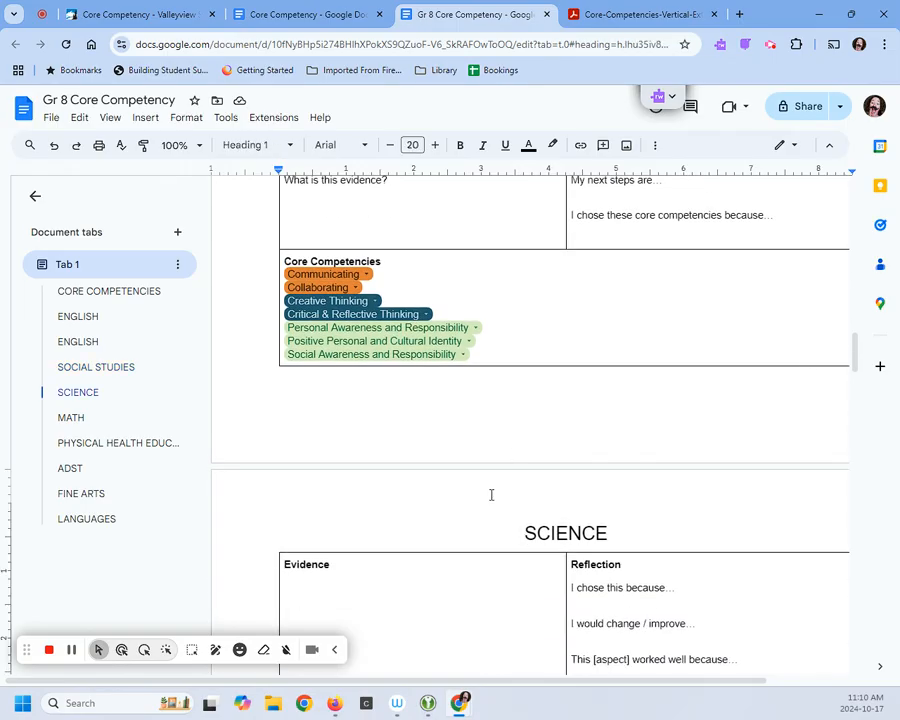
{"action": "key", "text": "BackSpace"}
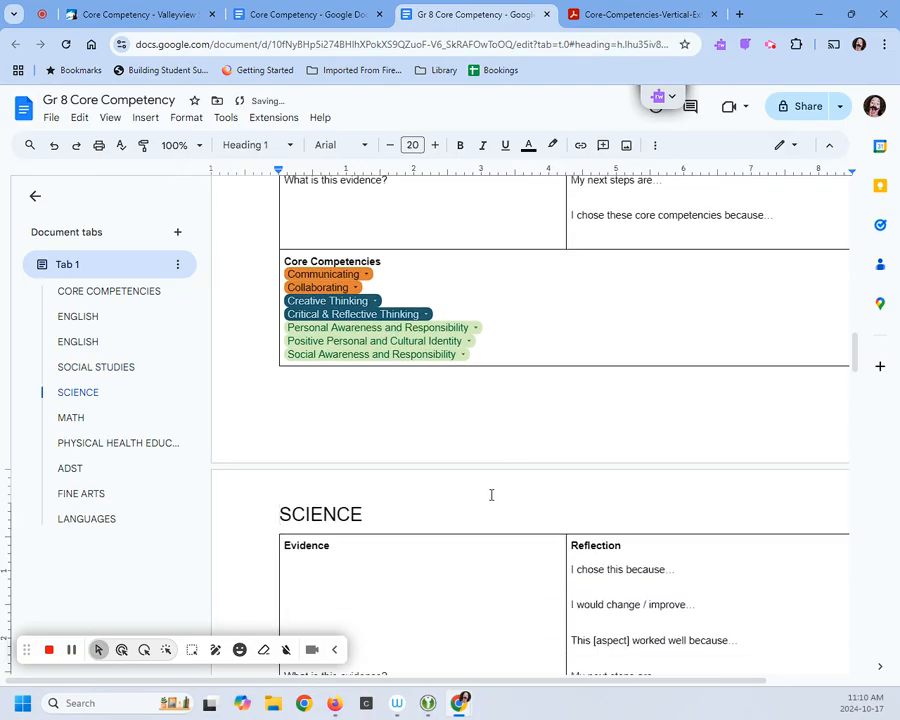
{"action": "key", "text": "ctrl+shift+e"}
{"action": "scroll", "coordinate": [491, 494], "scroll_direction": "down", "scroll_amount": 15}
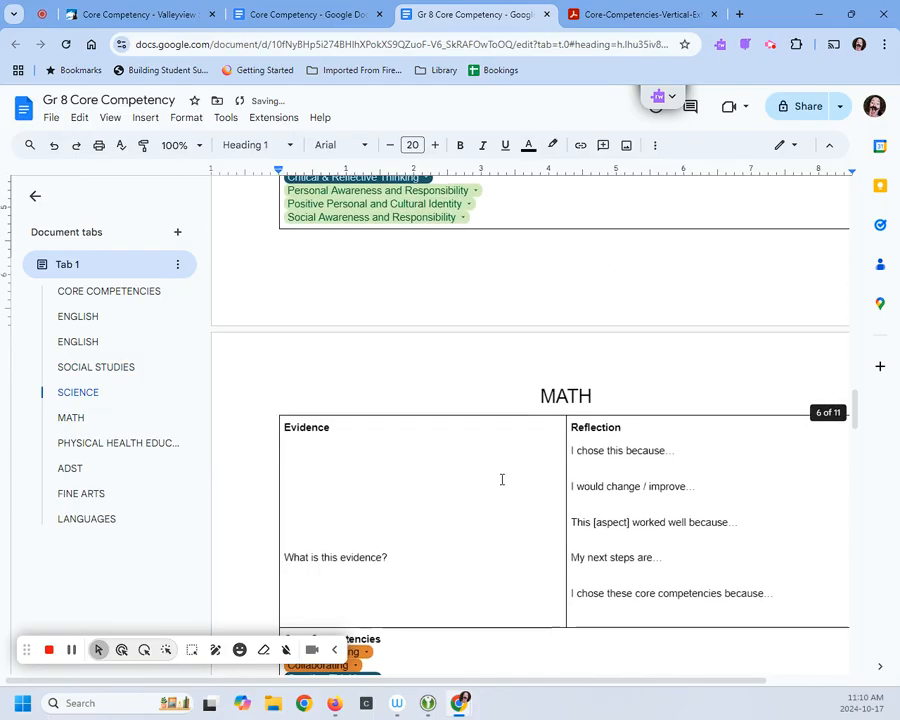
Remove the blank line above the Physical Health Education heading so the section starts at the top of its page.
{"action": "scroll", "coordinate": [522, 504], "scroll_direction": "down", "scroll_amount": 5}
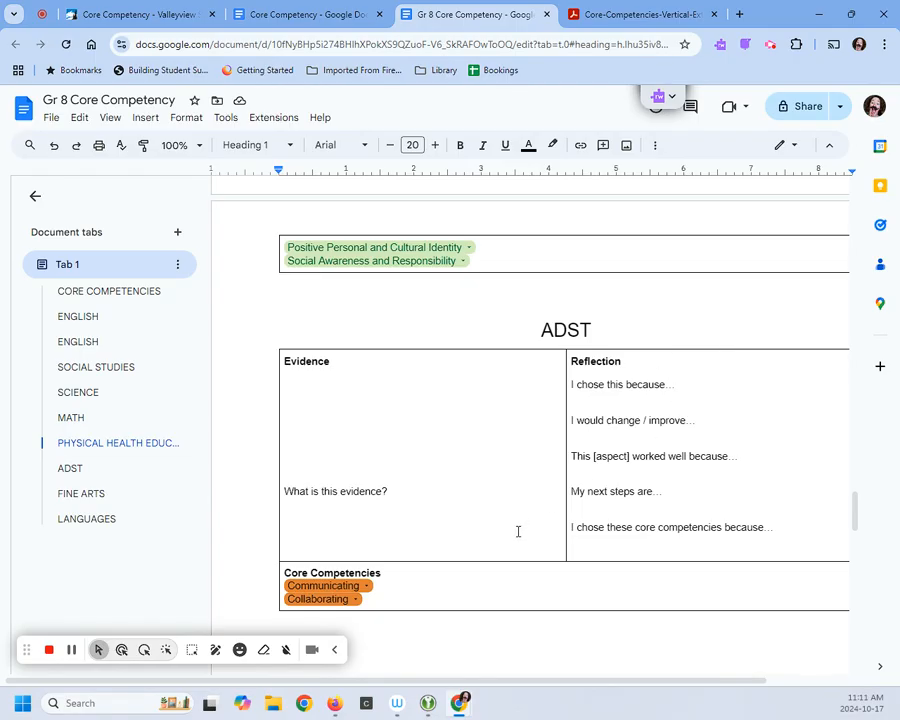
{"action": "scroll", "coordinate": [518, 531], "scroll_direction": "up", "scroll_amount": 3}
{"action": "scroll", "coordinate": [308, 474], "scroll_direction": "down", "scroll_amount": 2}
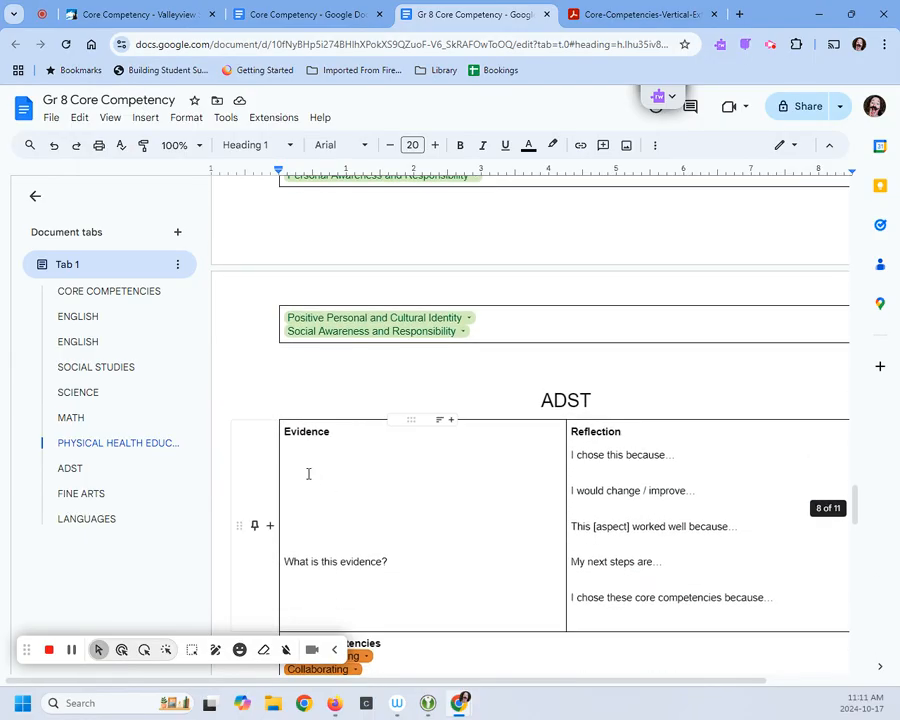
{"action": "scroll", "coordinate": [311, 474], "scroll_direction": "up", "scroll_amount": 5}
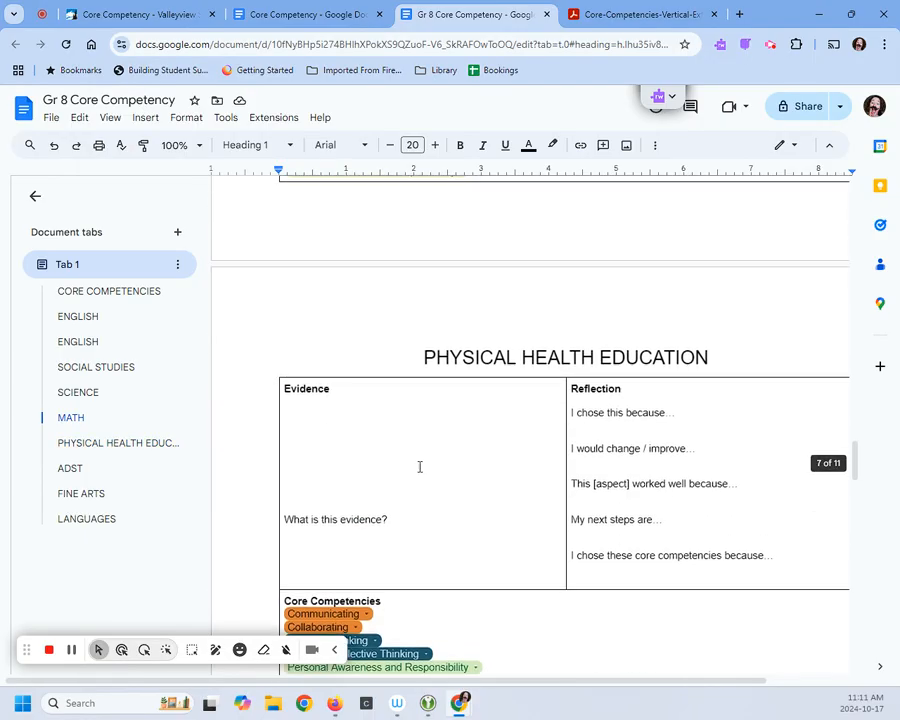
{"action": "left_click", "coordinate": [569, 298]}
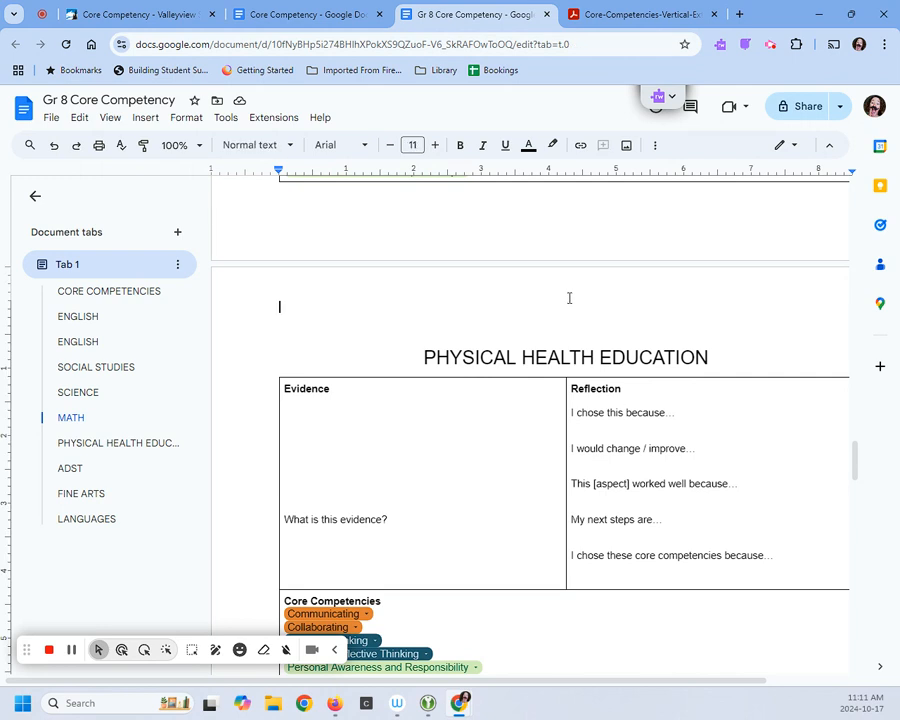
{"action": "key", "text": "Delete"}
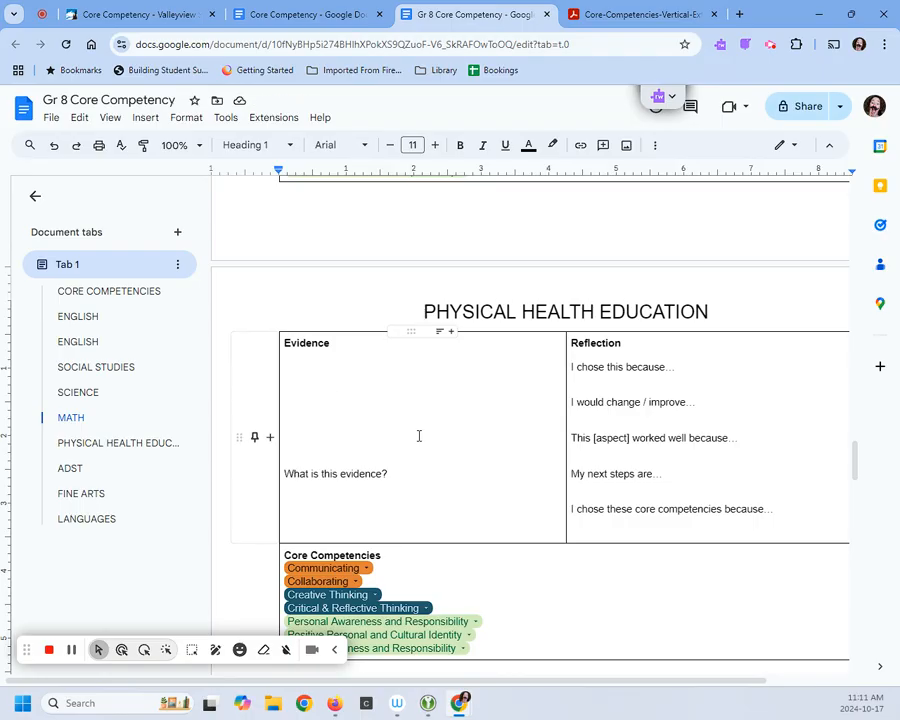
{"action": "scroll", "coordinate": [419, 436], "scroll_direction": "up", "scroll_amount": 8}
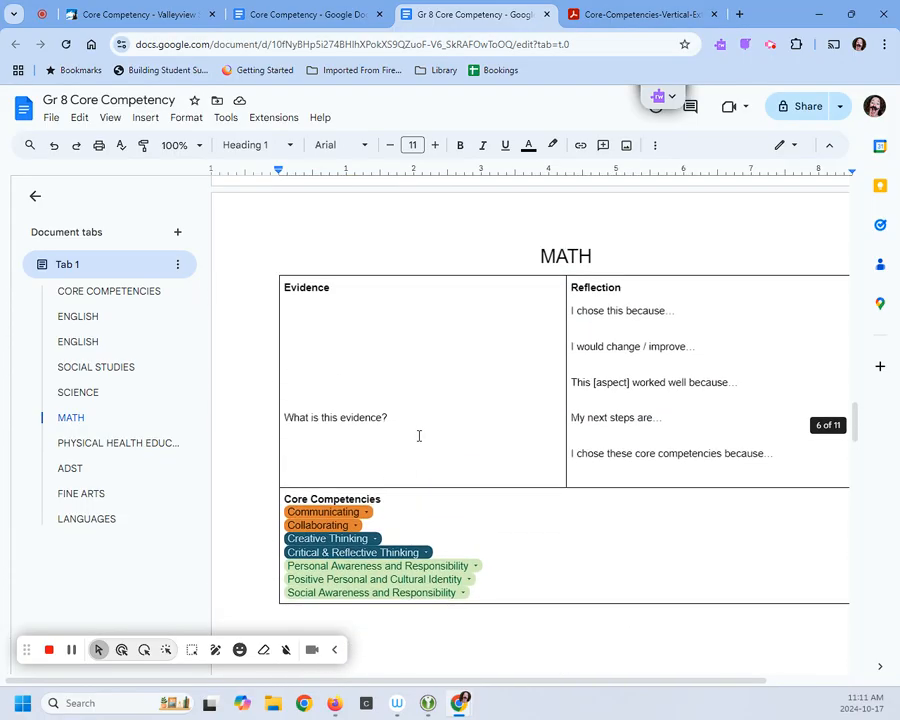
{"action": "scroll", "coordinate": [419, 436], "scroll_direction": "up", "scroll_amount": 1}
{"action": "scroll", "coordinate": [418, 440], "scroll_direction": "down", "scroll_amount": 5}
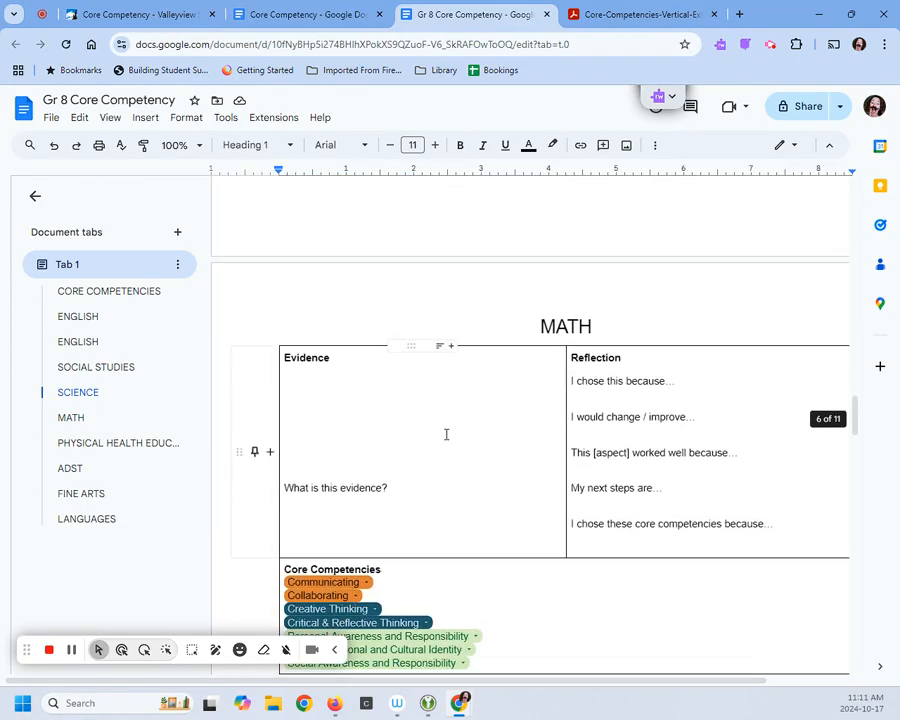
{"action": "scroll", "coordinate": [452, 454], "scroll_direction": "up", "scroll_amount": 6}
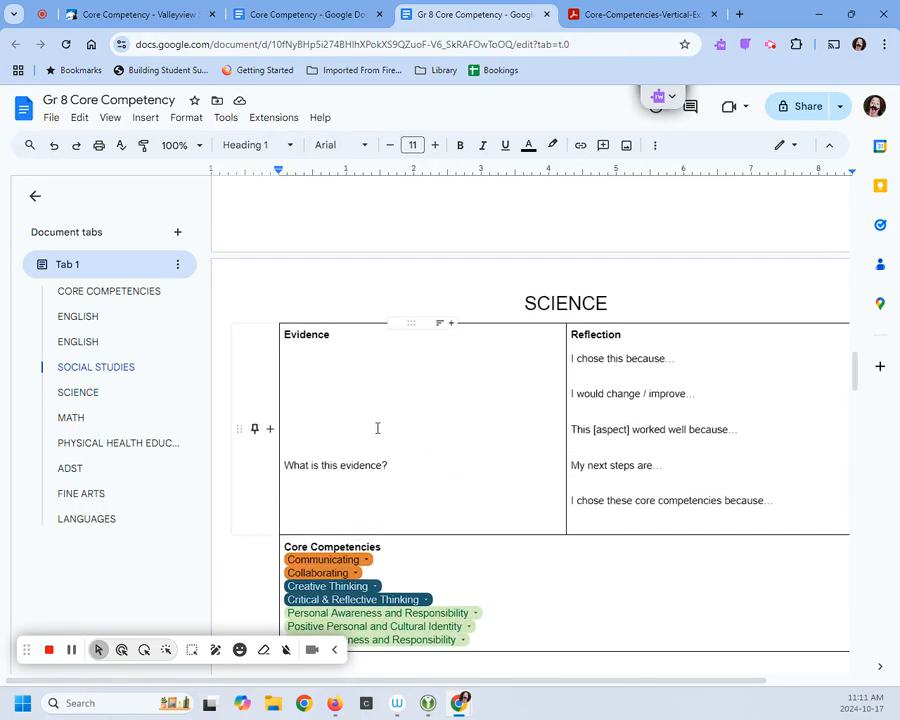
{"action": "scroll", "coordinate": [377, 428], "scroll_direction": "up", "scroll_amount": 1}
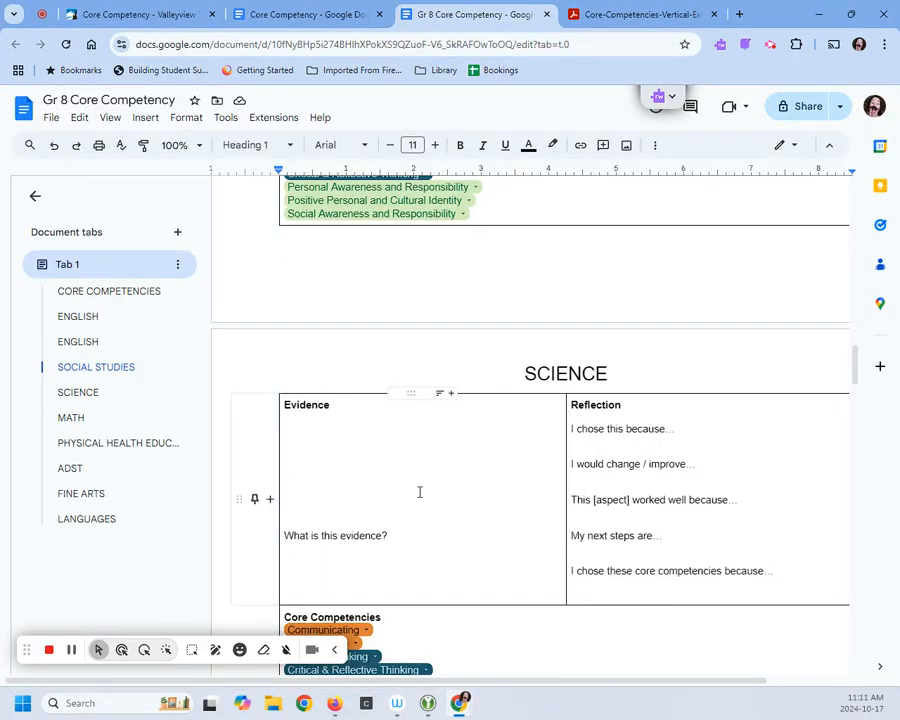